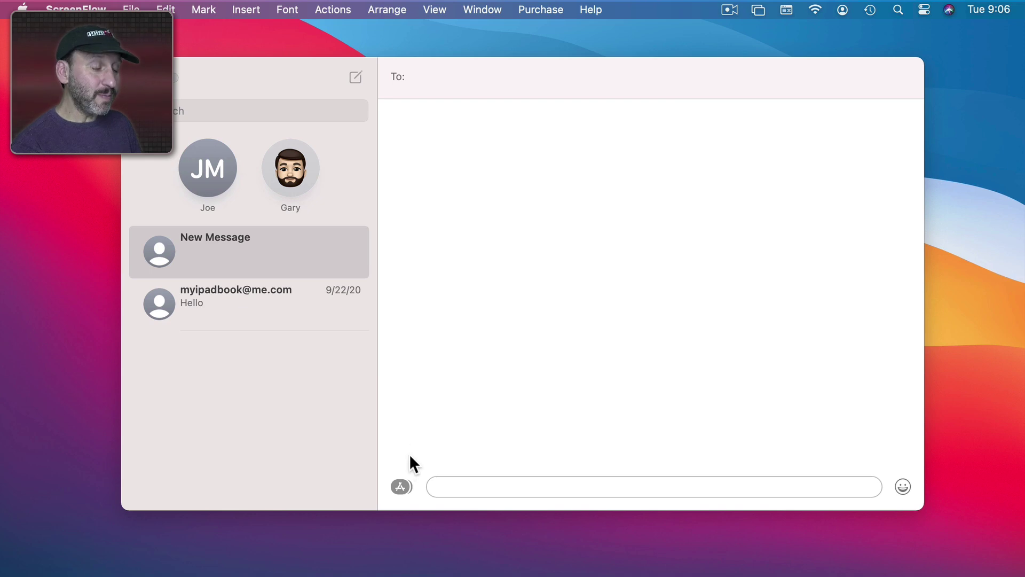
- Bring up Memoji Stickers from the message add-ons and scroll through the sticker set
left_click(402, 485)
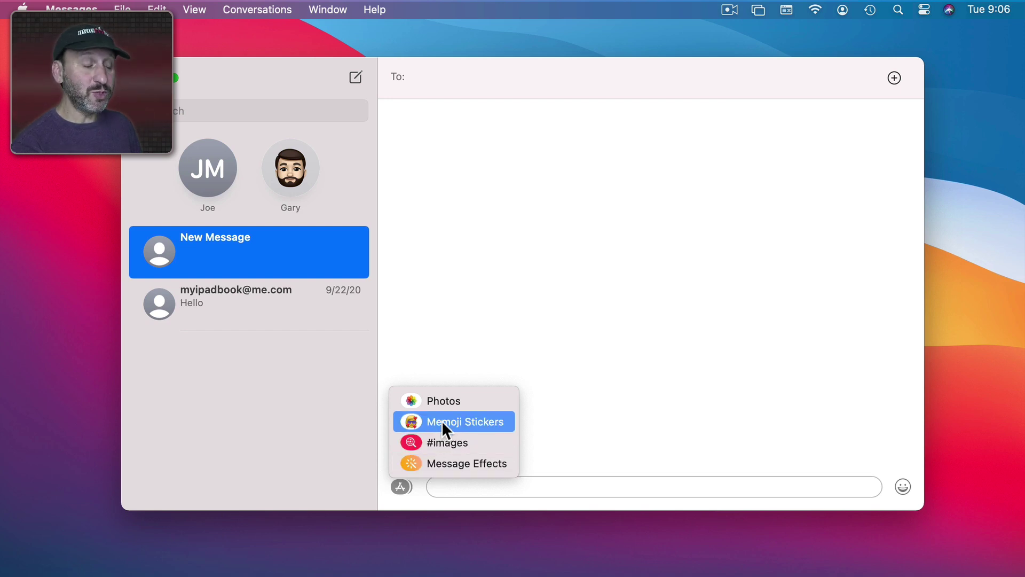
left_click(429, 422)
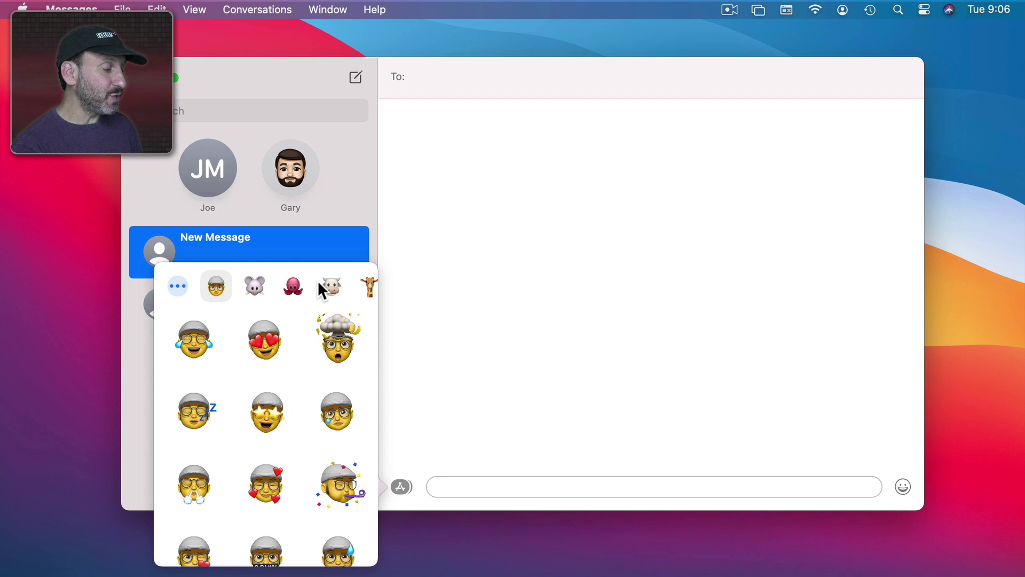
scroll(317, 281, "right", 5)
scroll(319, 280, "right", 5)
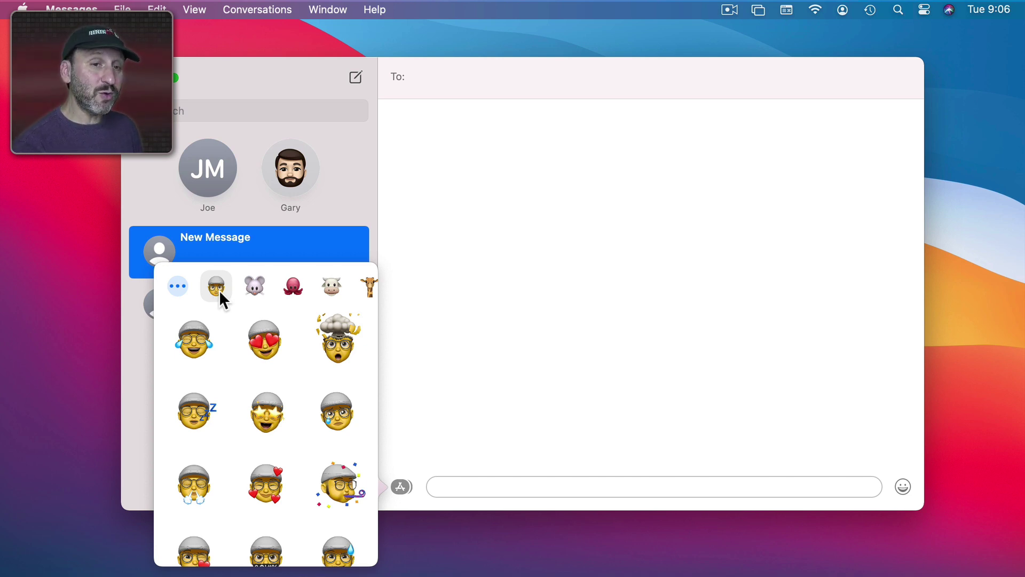
- Choose New Memoji from the Memoji options menu to start a blank face
left_click(184, 286)
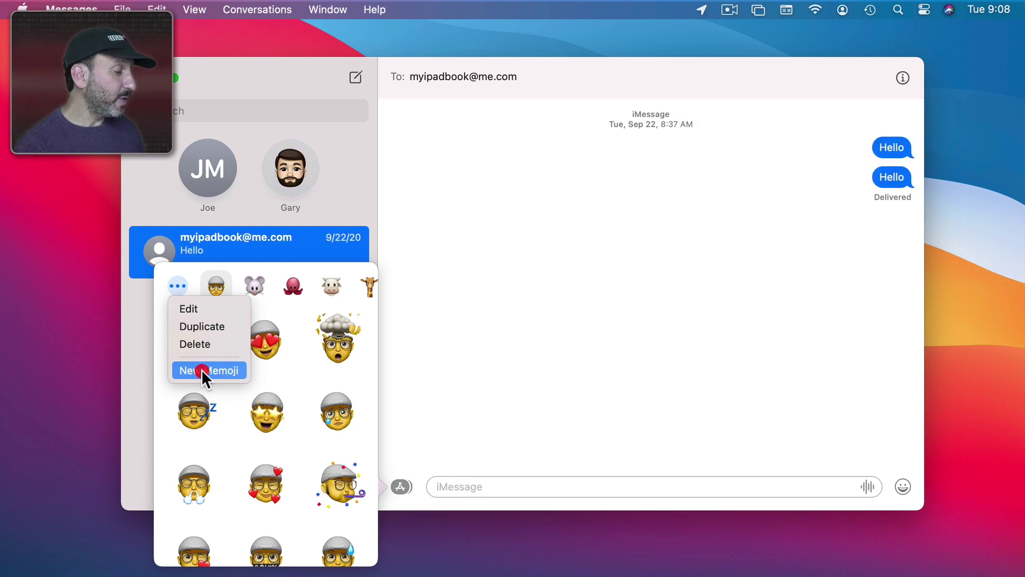
left_click(202, 369)
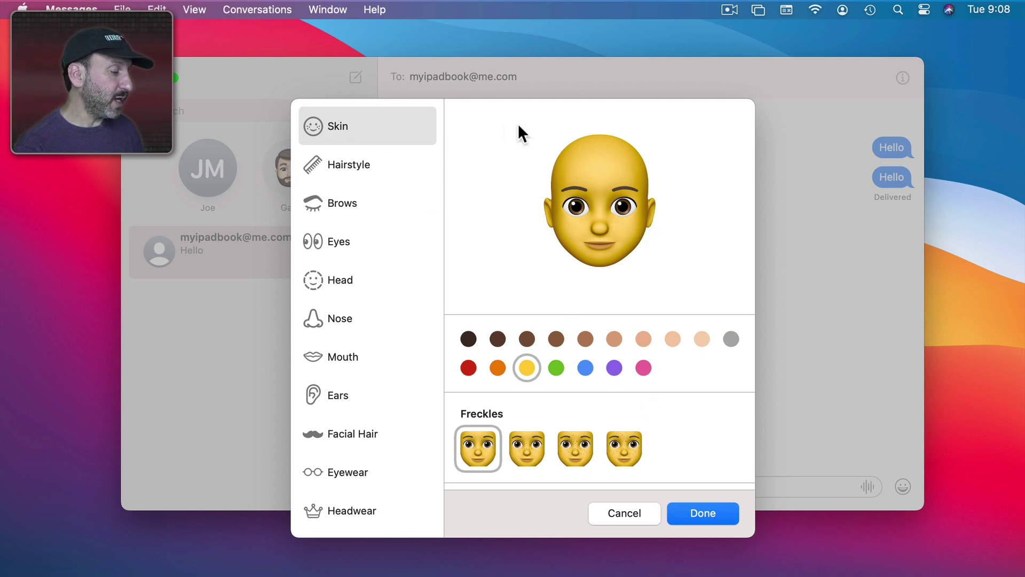
- Try tan skin tones, then return to yellow and fine-tune its shade with the slider
left_click(647, 337)
left_click(674, 336)
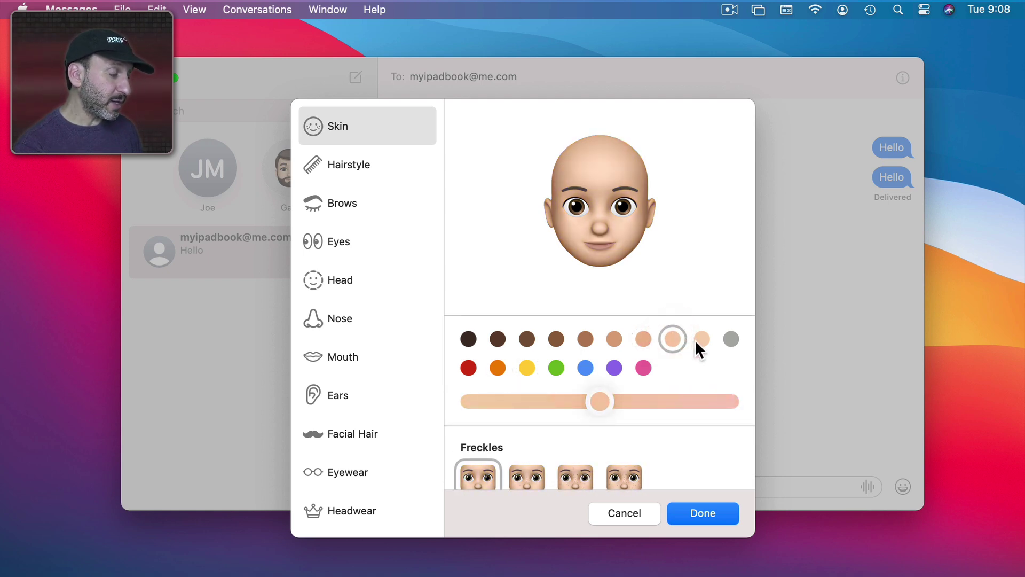
left_click(528, 367)
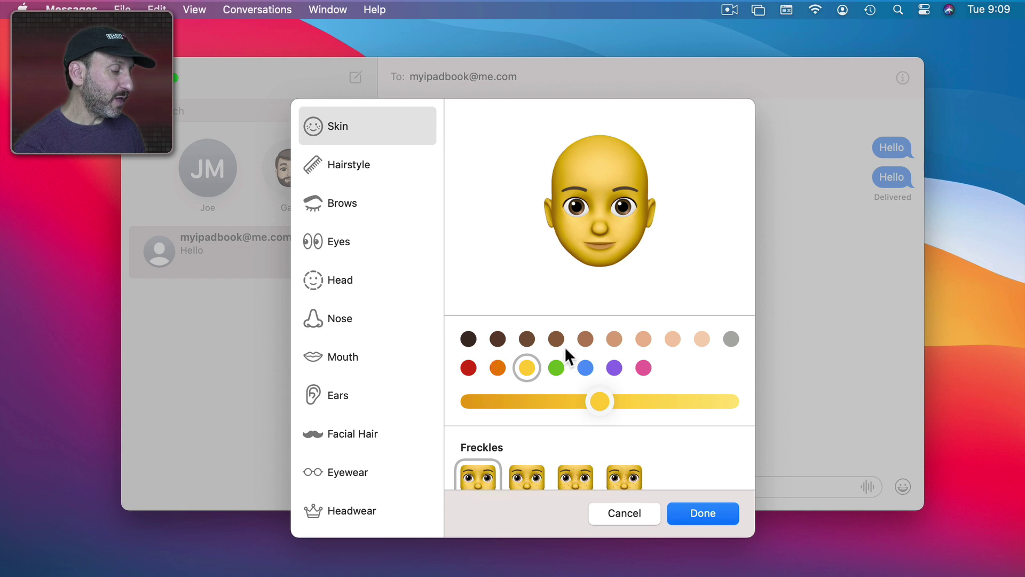
left_click_drag(615, 401, 584, 401)
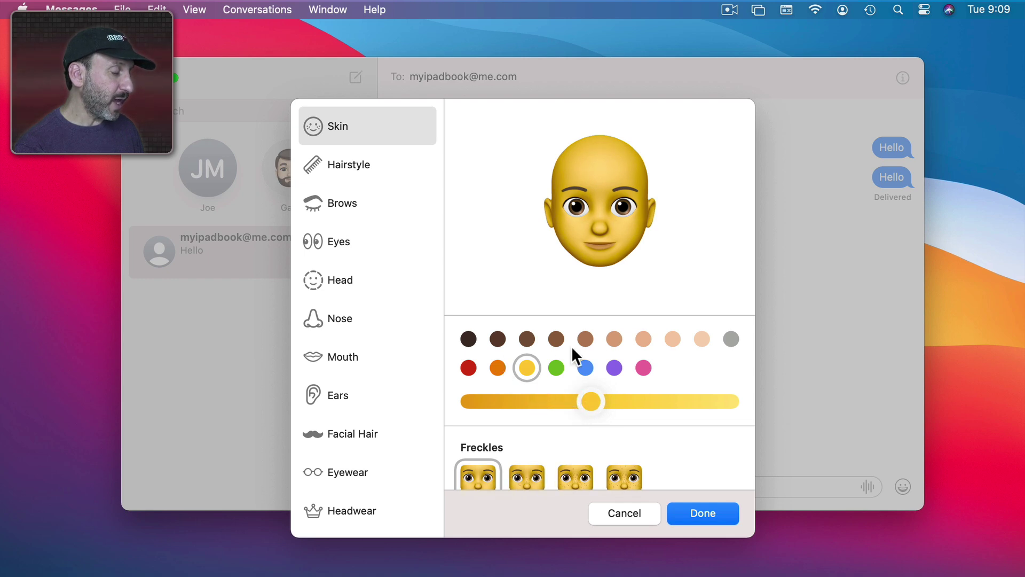
- Try another cheek colour, then restore the default first cheek colour
scroll(644, 435, "down", 5)
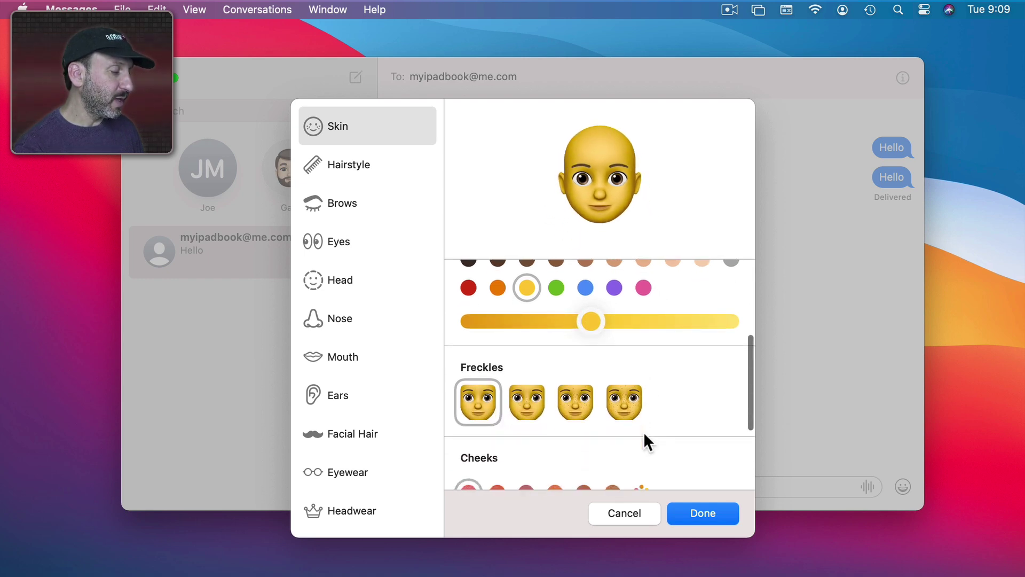
scroll(644, 434, "down", 2)
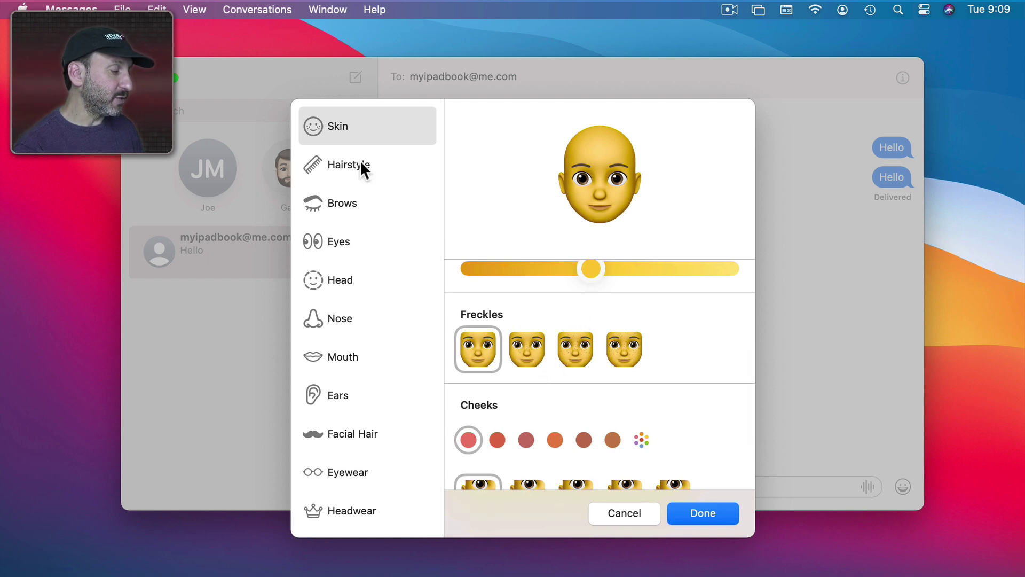
scroll(560, 390, "down", 5)
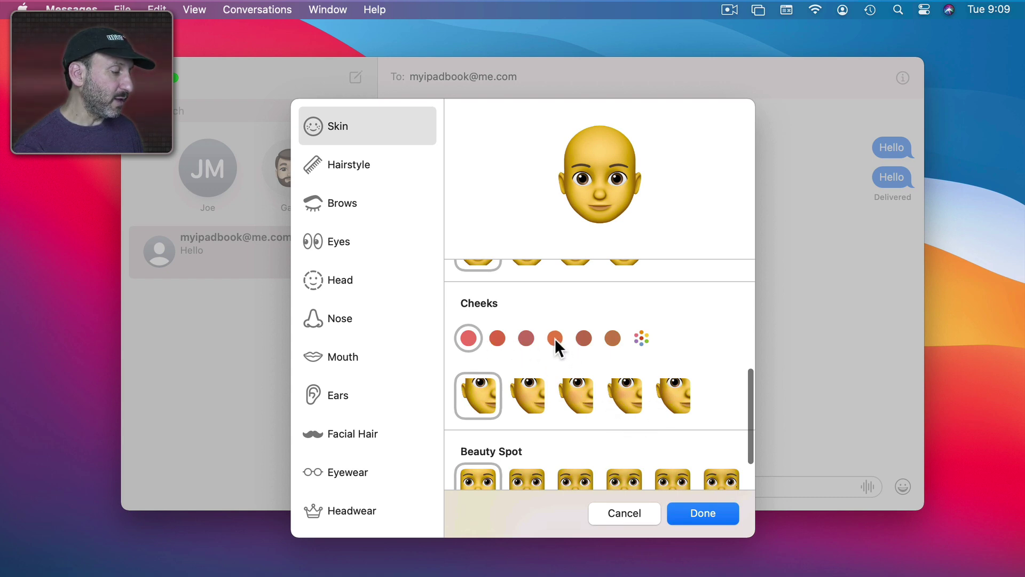
left_click(584, 338)
left_click(468, 339)
scroll(587, 400, "down", 5)
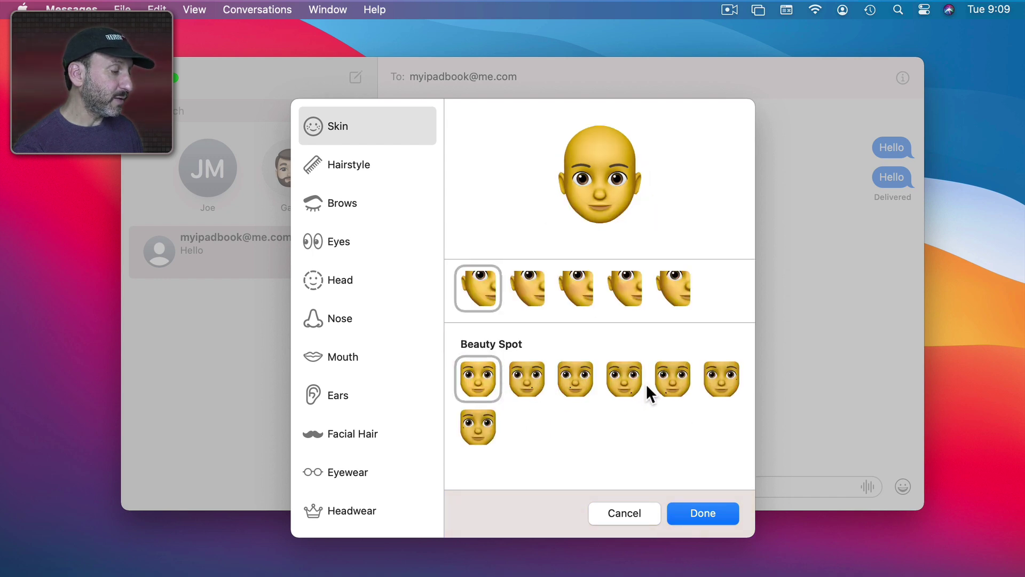
- Give the Memoji a short hairstyle
left_click(353, 164)
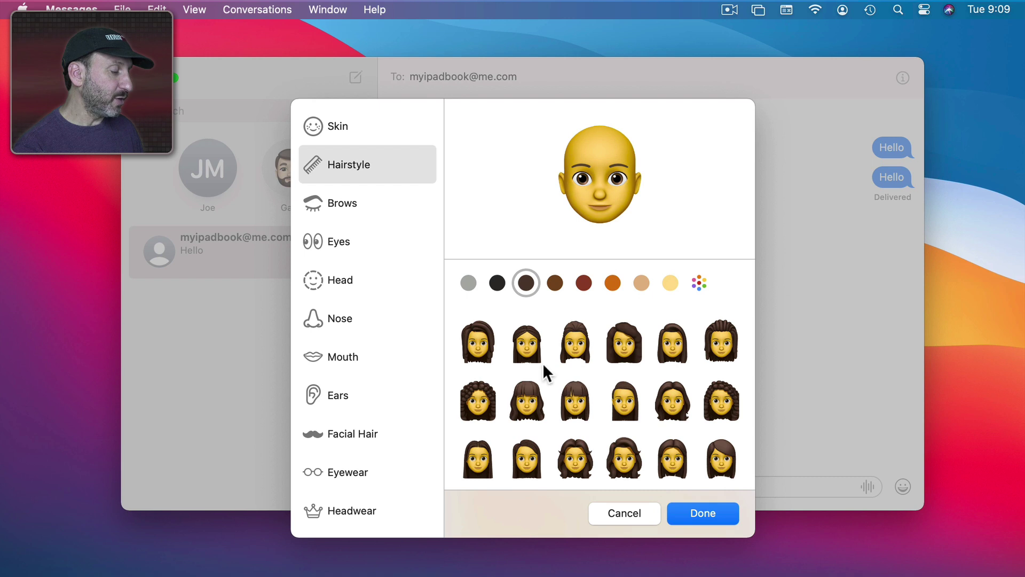
scroll(603, 421, "down", 2)
scroll(603, 423, "down", 3)
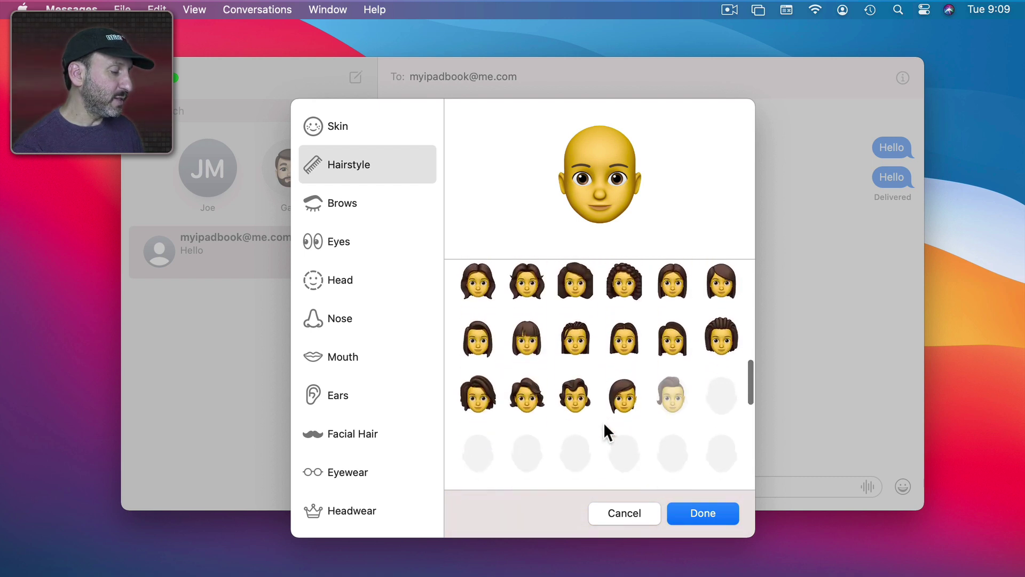
scroll(603, 422, "down", 3)
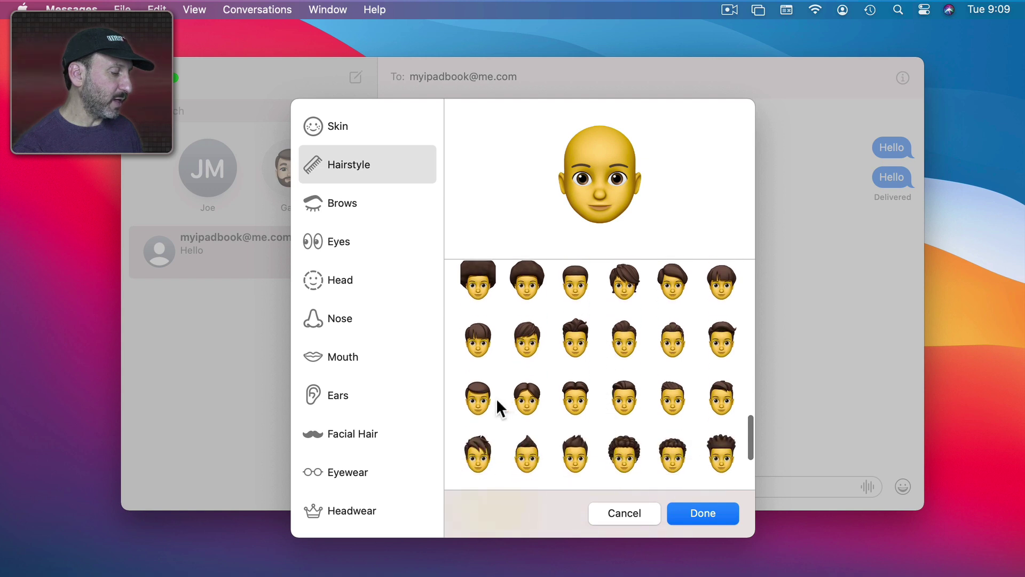
left_click(482, 398)
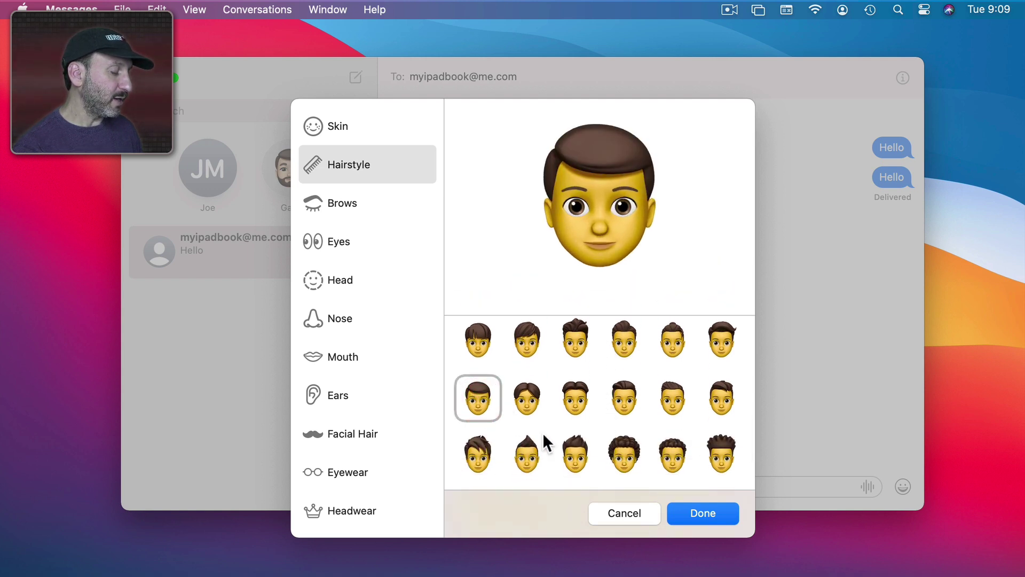
scroll(542, 432, "up", 10)
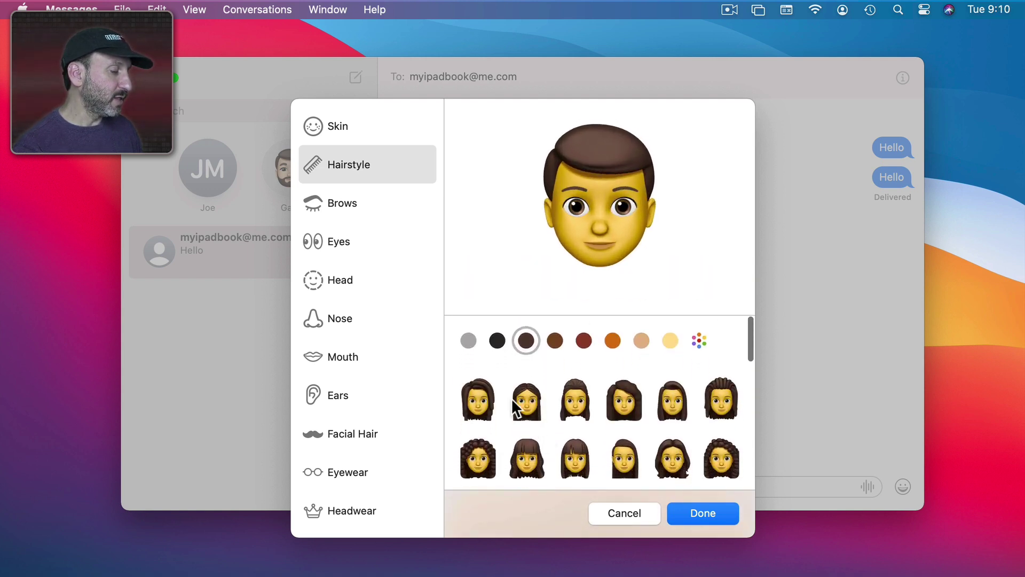
- After trying reddish-brown, make the hair dark brown and darken it with the shade slider
left_click(703, 340)
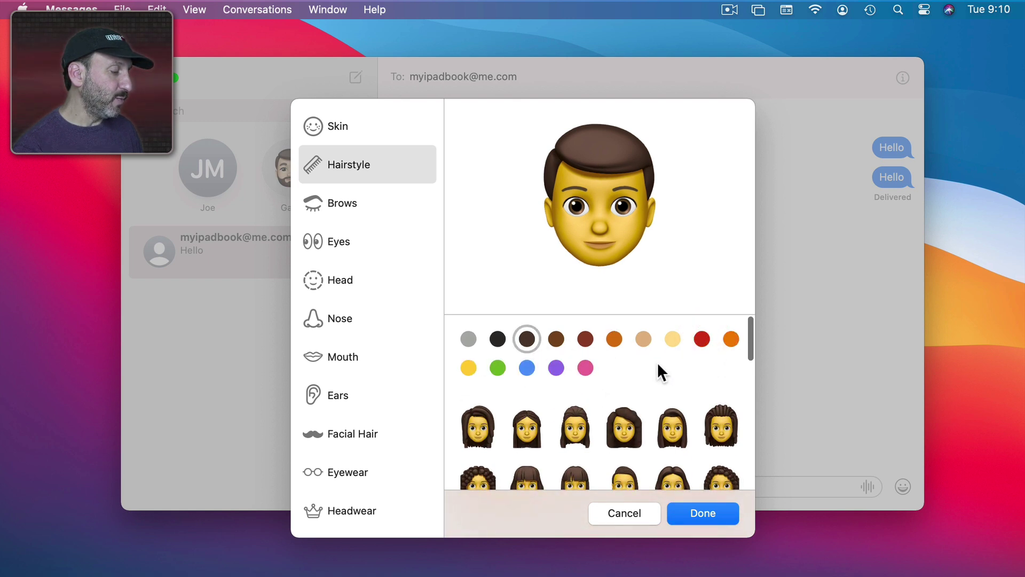
left_click(585, 339)
left_click_drag(600, 401, 527, 406)
left_click(527, 339)
left_click_drag(568, 406, 482, 401)
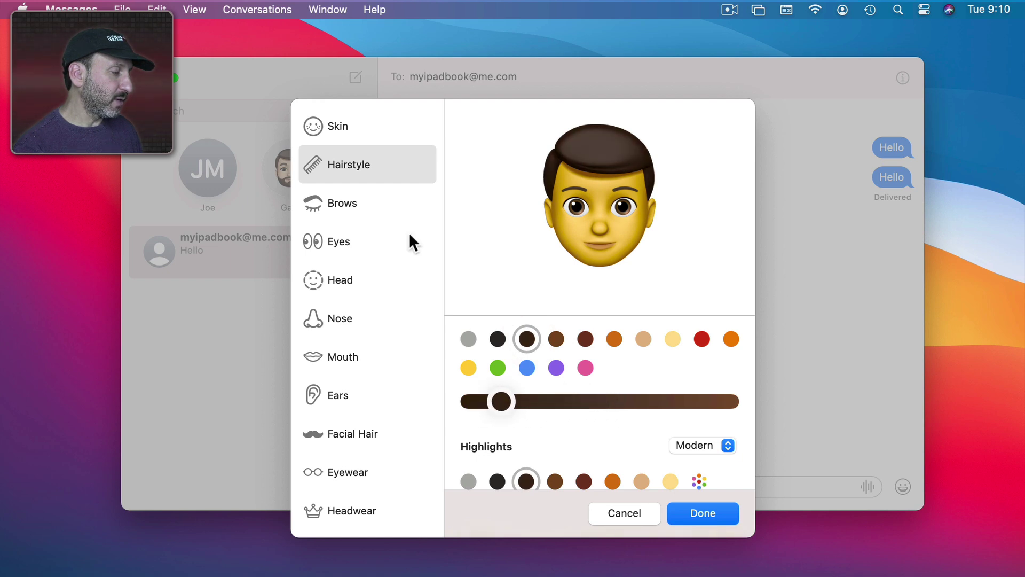
- Give the Memoji the second eyebrow style
left_click(343, 205)
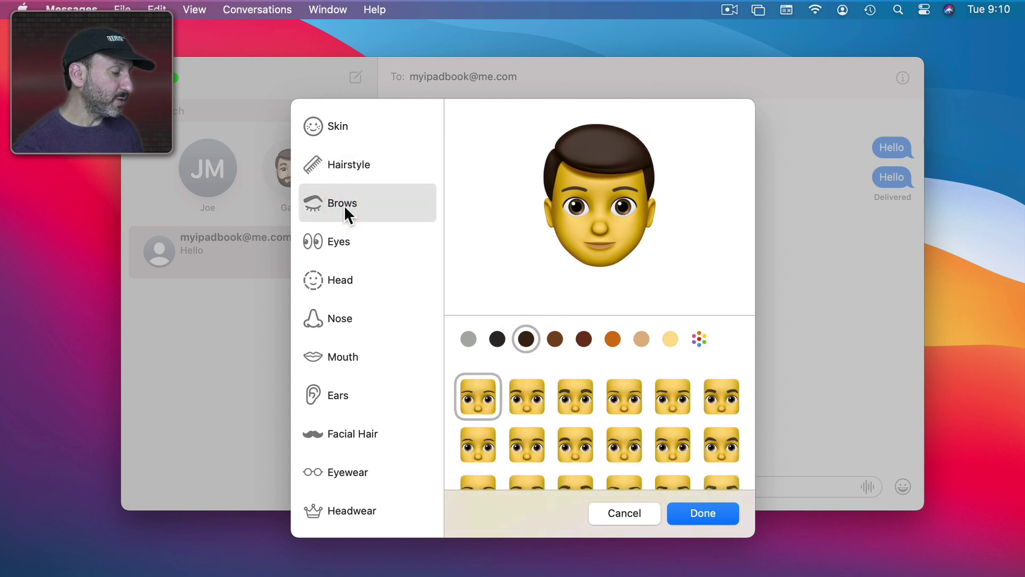
left_click(524, 406)
scroll(538, 381, "down", 5)
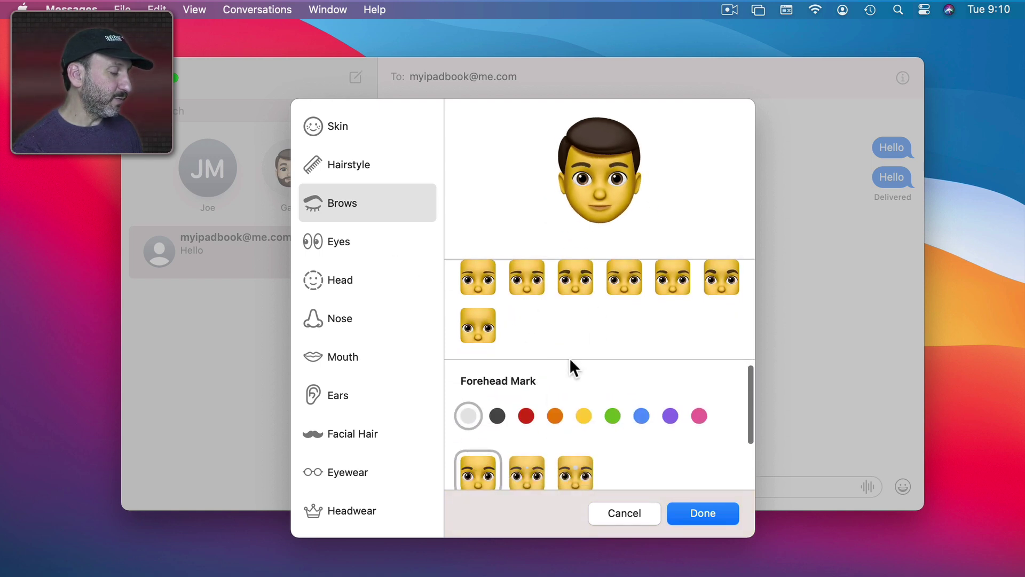
scroll(520, 416, "down", 2)
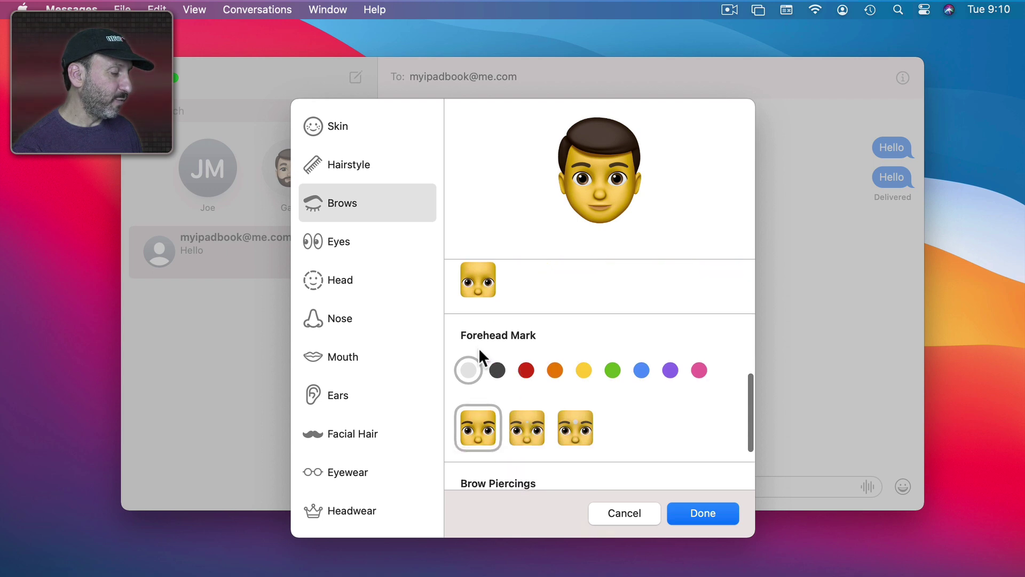
scroll(531, 379, "down", 6)
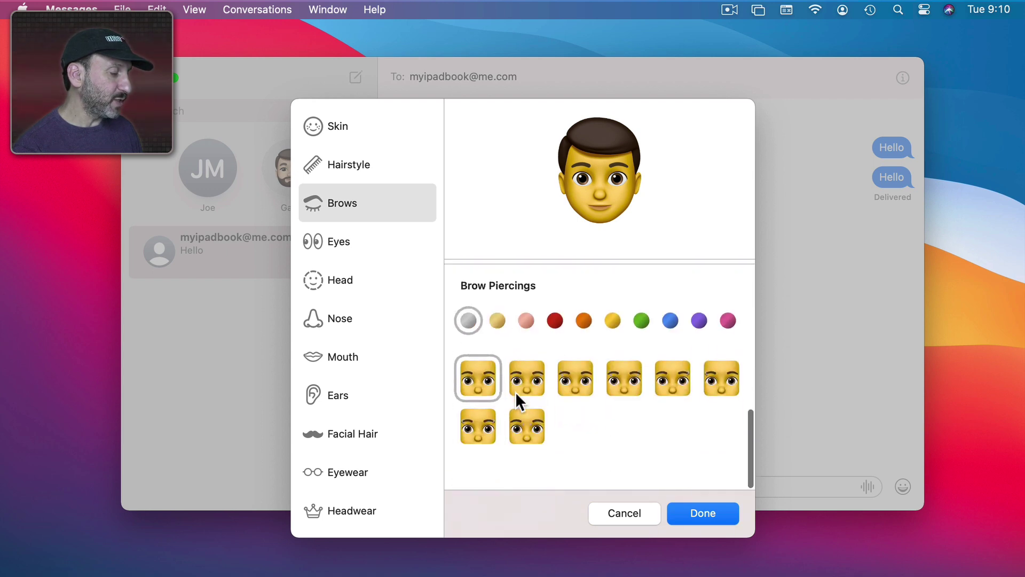
- Pick the second eye style and review the Eyeliner and Eyeshadow options
left_click(357, 243)
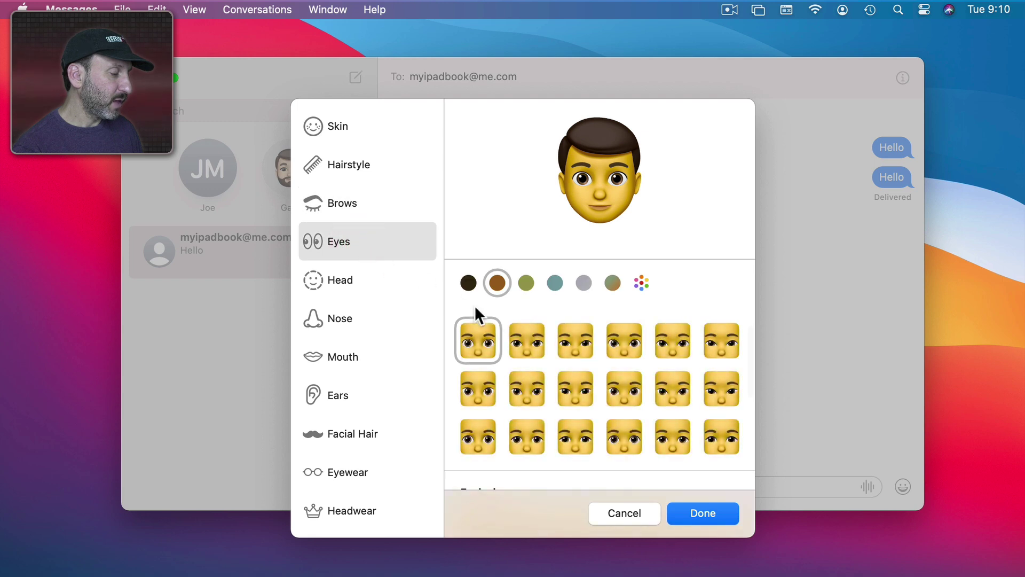
left_click(527, 342)
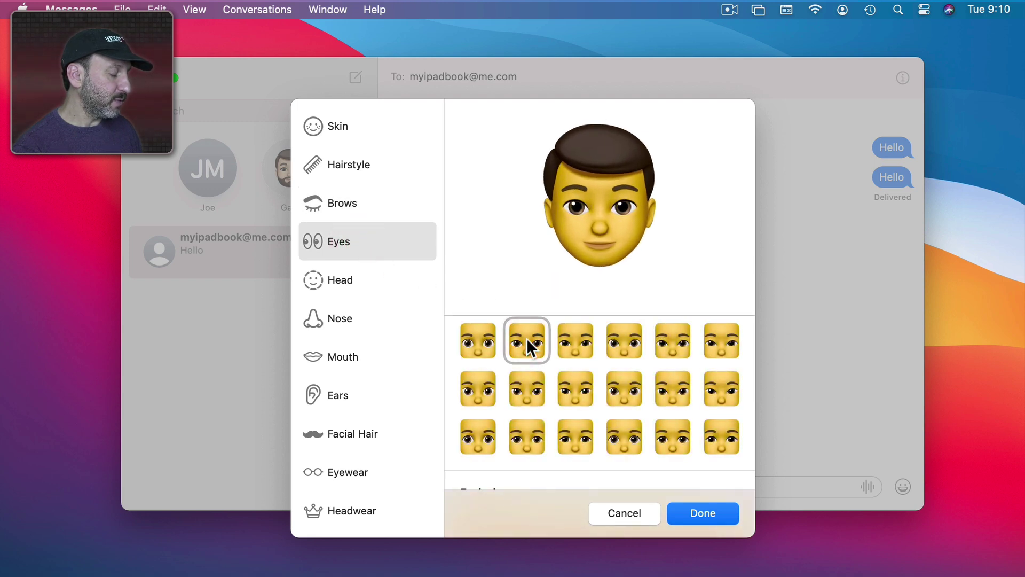
scroll(509, 416, "down", 3)
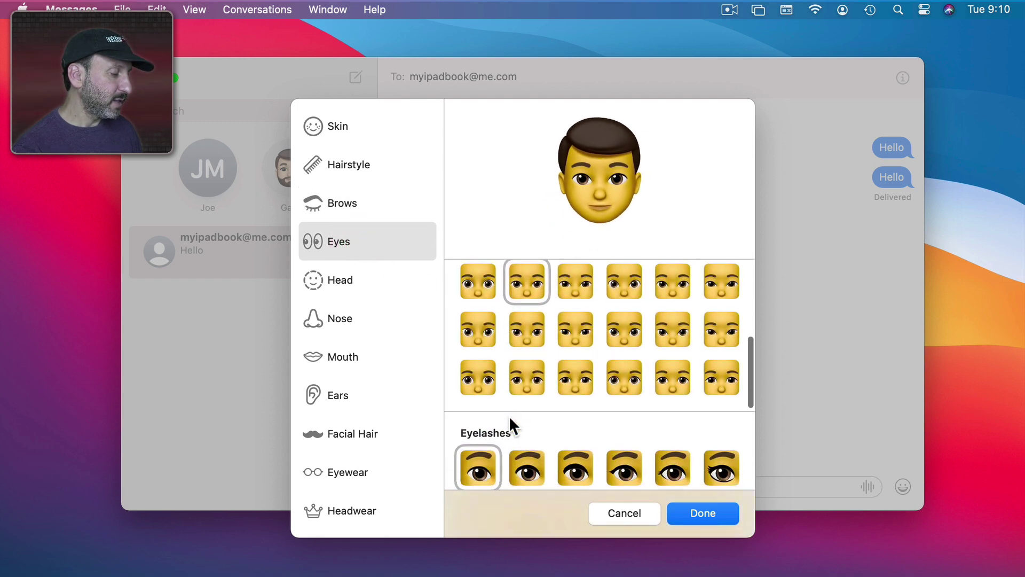
scroll(509, 416, "up", 5)
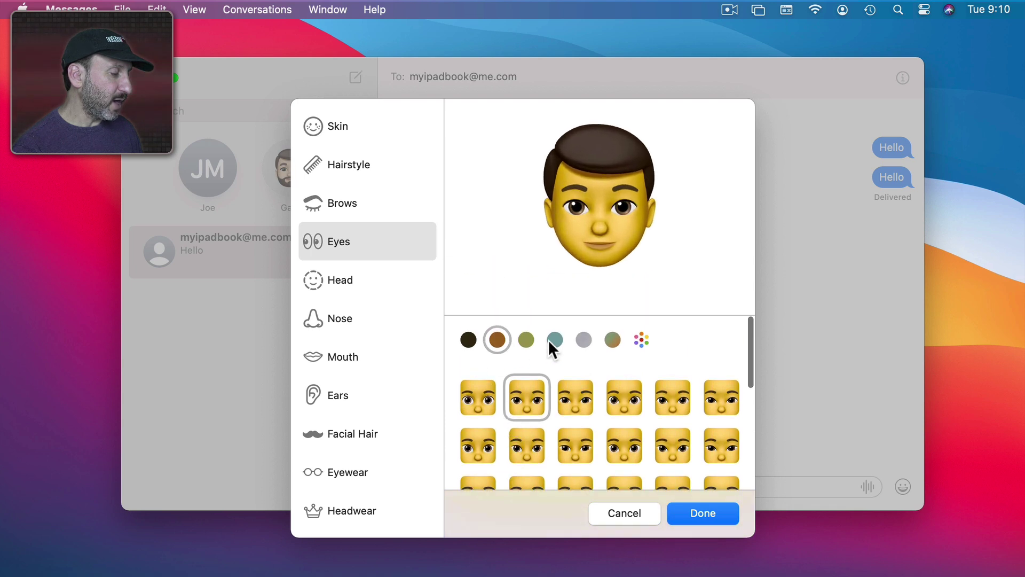
scroll(497, 445, "down", 5)
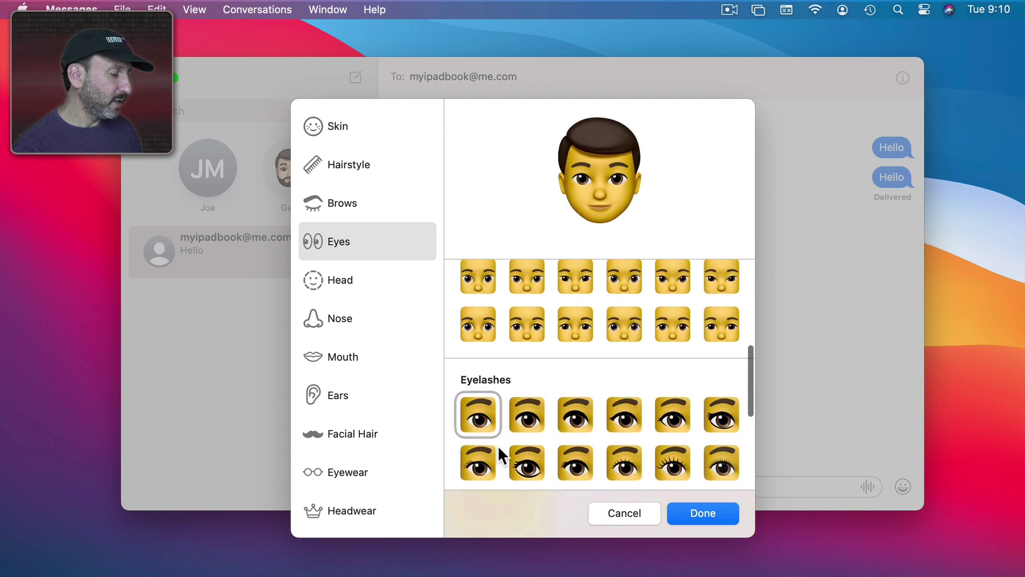
scroll(498, 445, "down", 1)
scroll(513, 420, "down", 3)
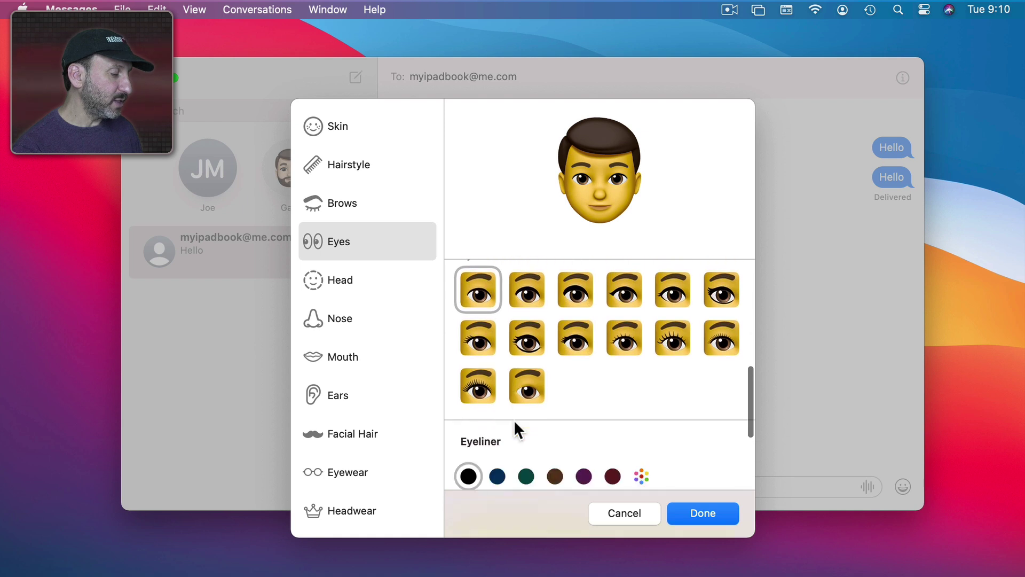
scroll(513, 420, "down", 3)
scroll(620, 392, "down", 2)
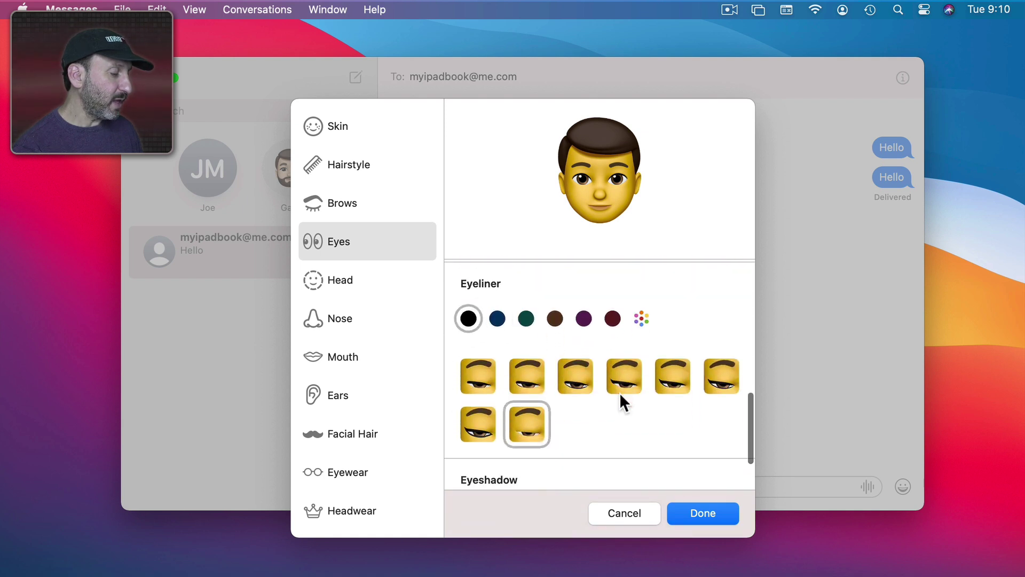
scroll(574, 428, "down", 4)
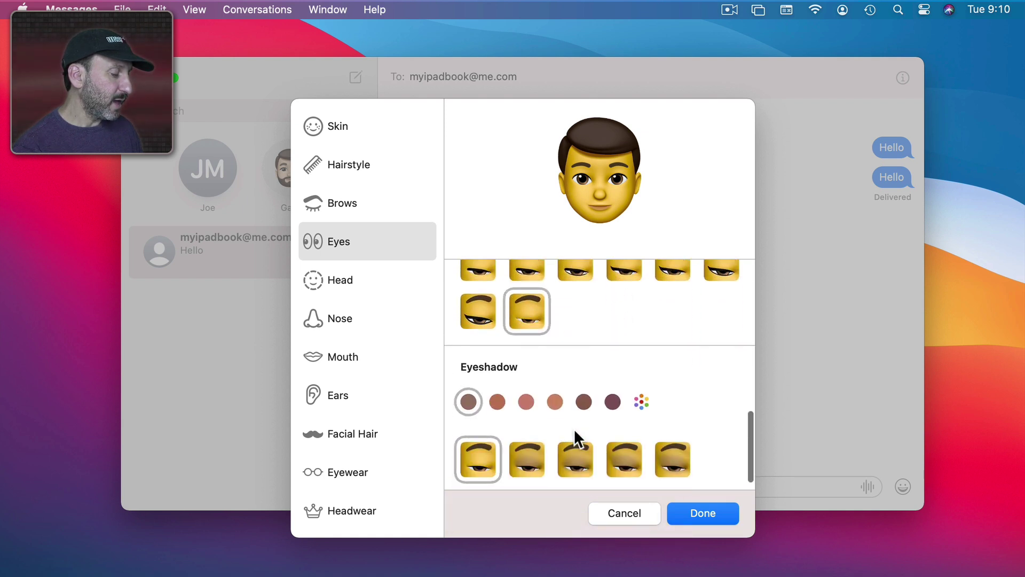
scroll(574, 428, "down", 2)
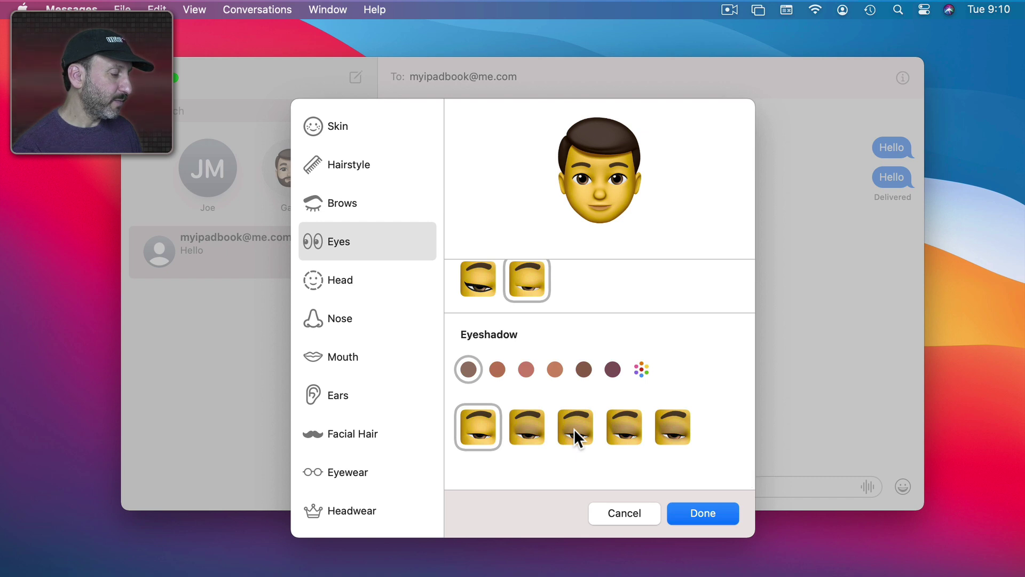
- Under Head, set a different age and a broader, rounder third-row head shape
left_click(351, 283)
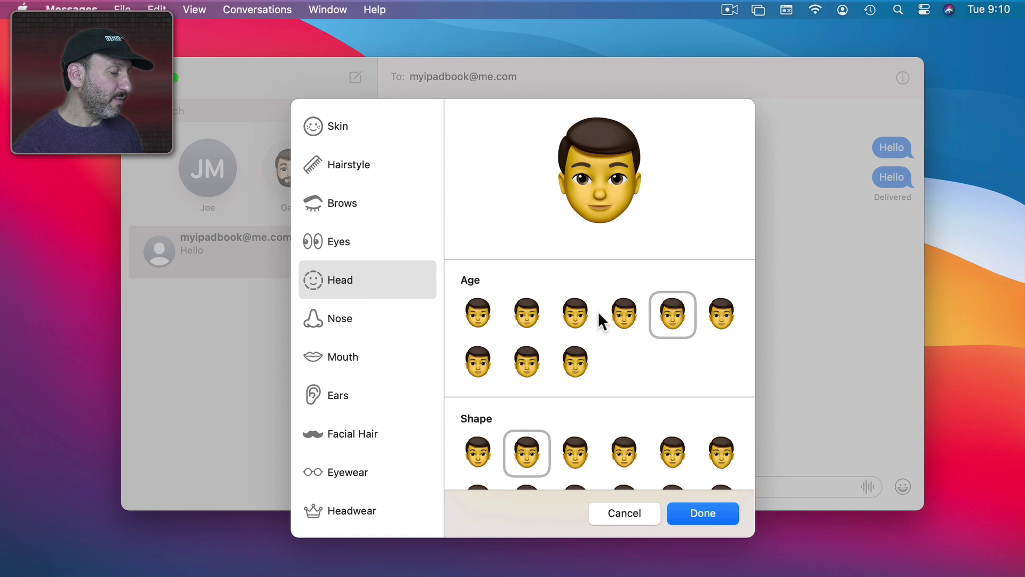
left_click(723, 316)
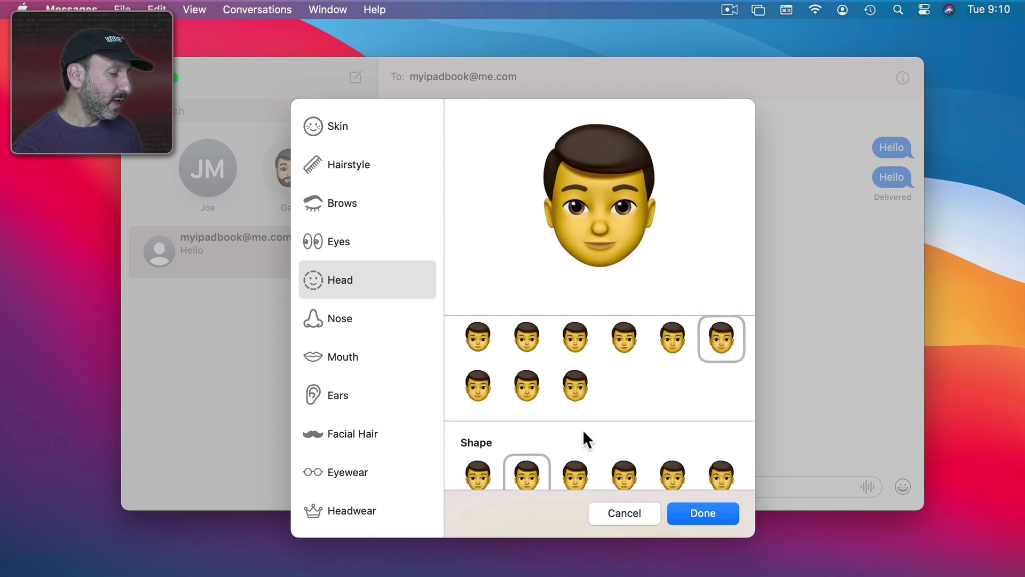
scroll(583, 430, "down", 3)
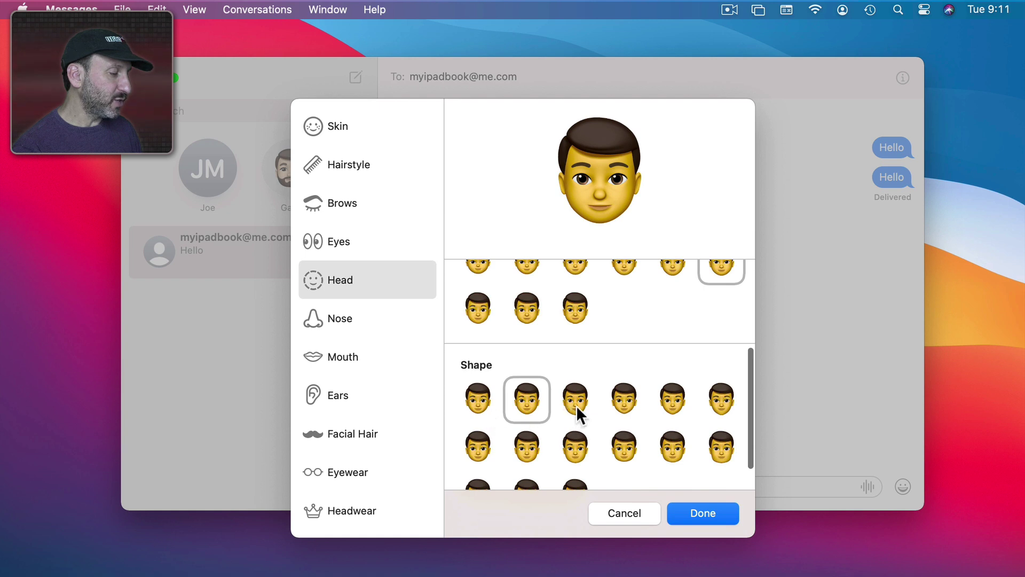
left_click(575, 405)
scroll(492, 445, "down", 1)
left_click(541, 467)
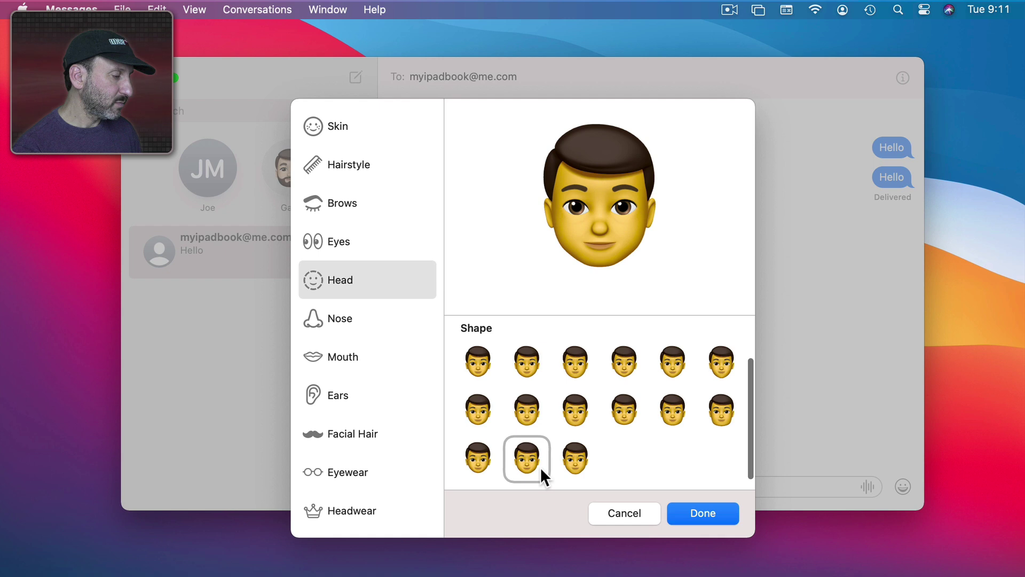
scroll(523, 358, "down", 2)
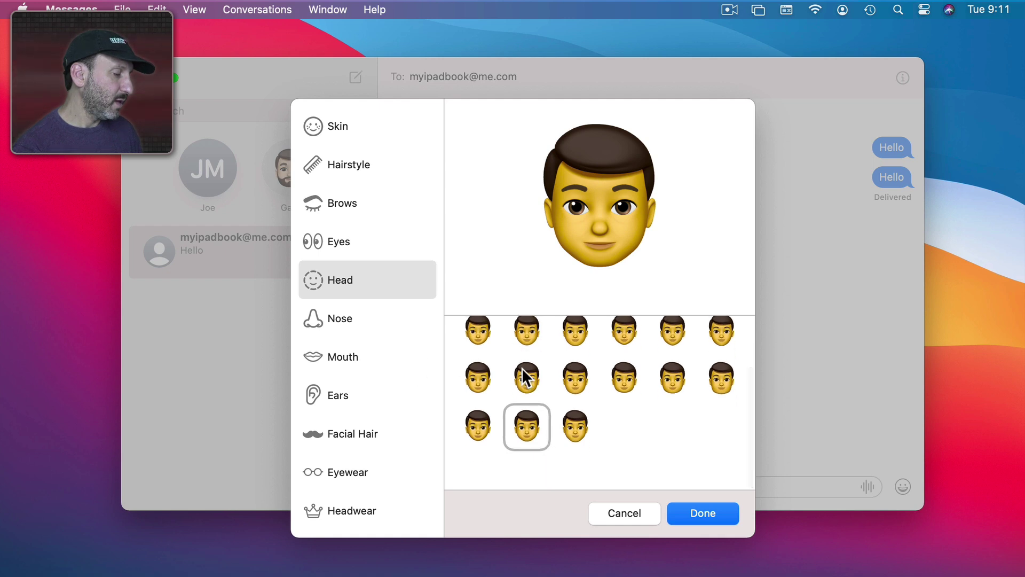
- Move on to the Nose options and scroll through them
left_click(352, 316)
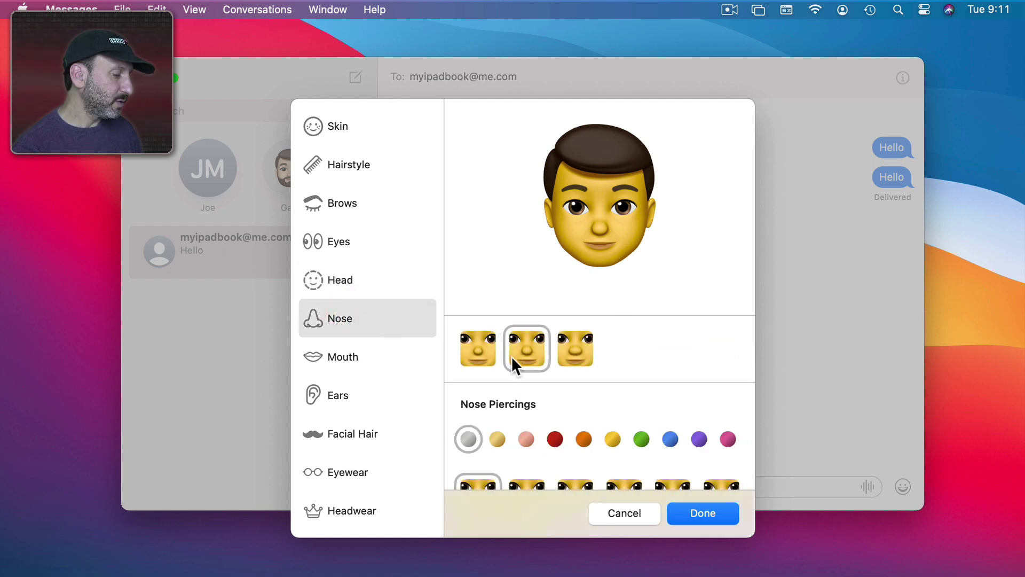
scroll(562, 434, "down", 5)
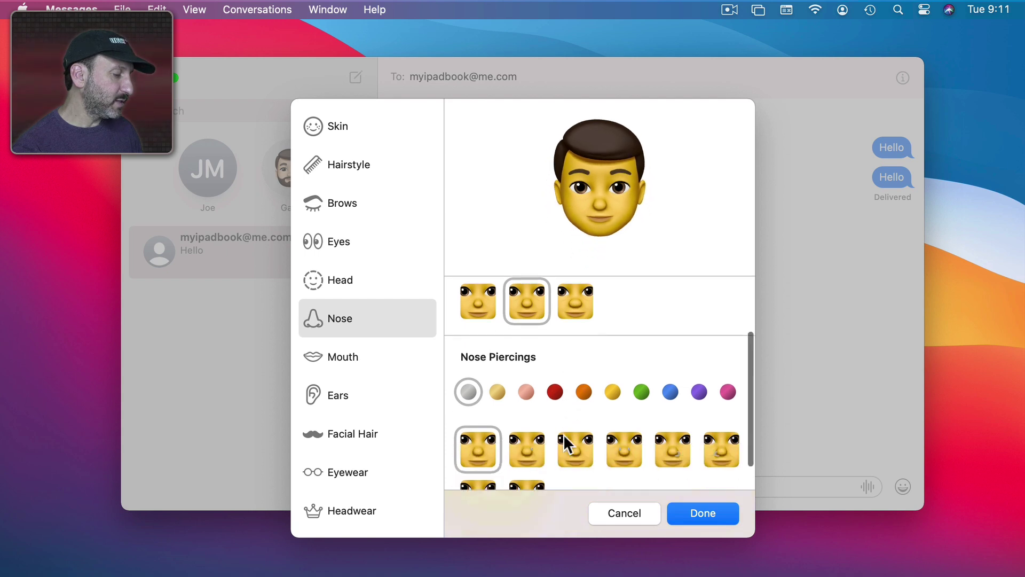
scroll(539, 380, "down", 1)
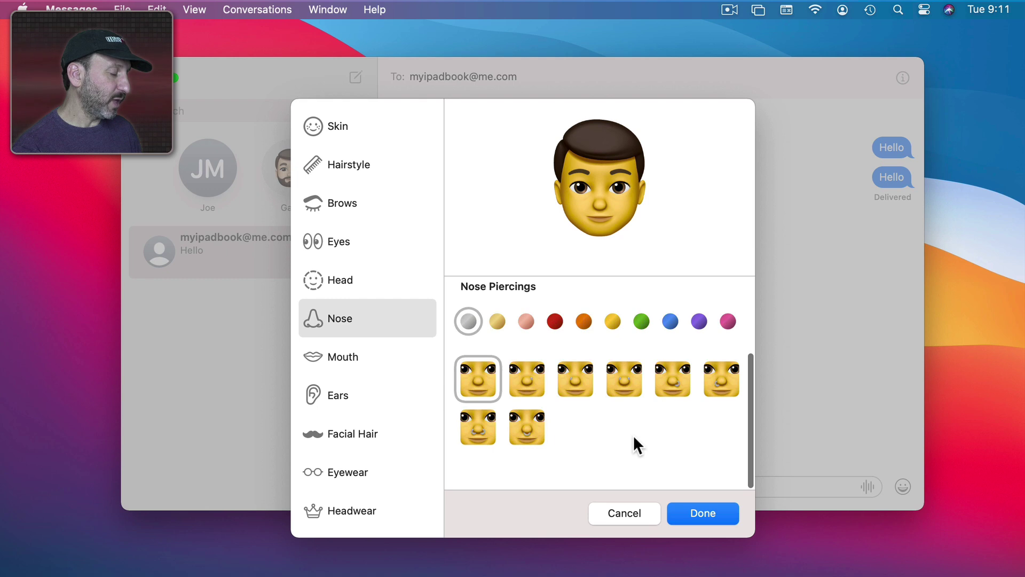
left_click(366, 355)
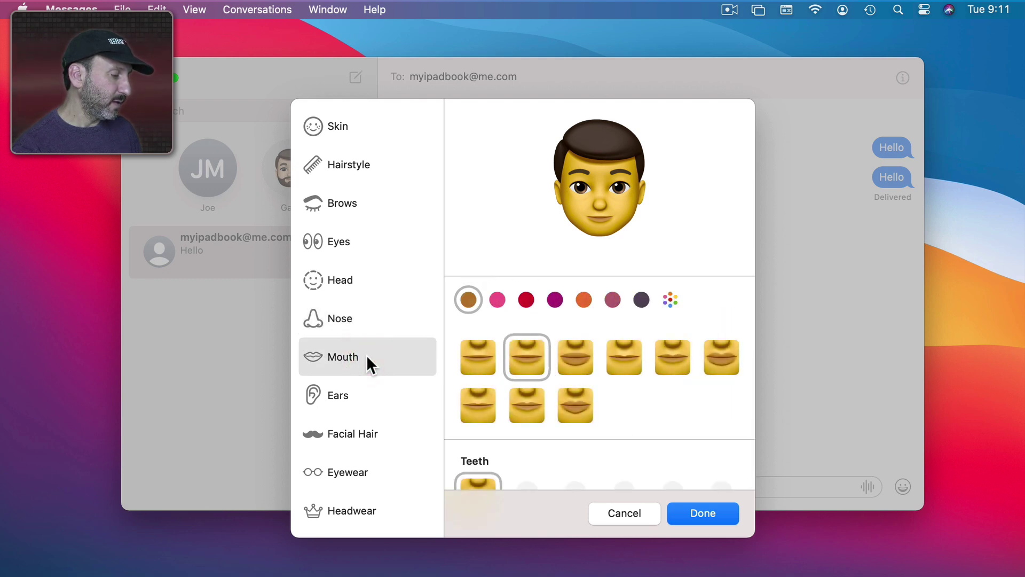
left_click(524, 352)
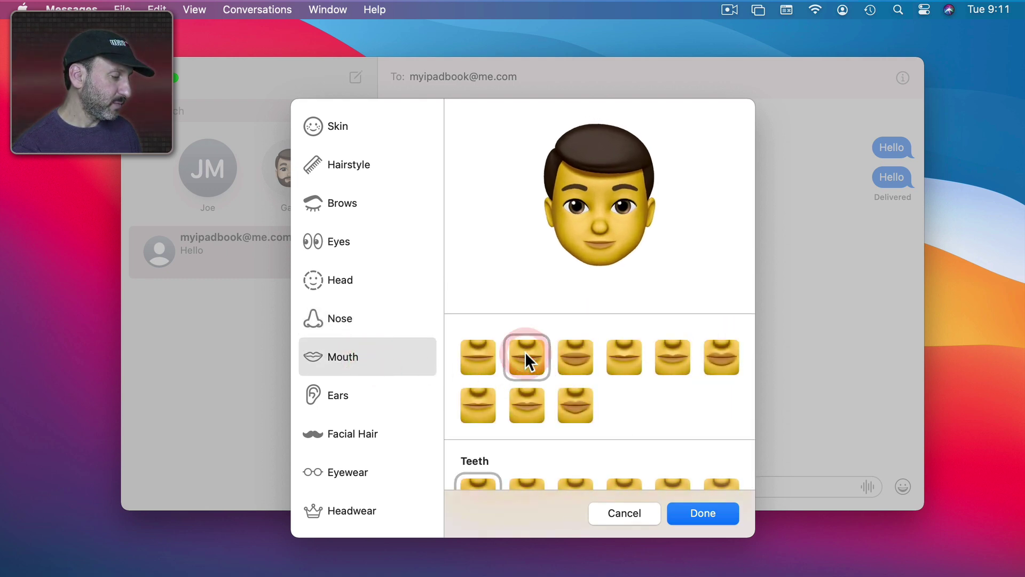
left_click(483, 356)
left_click(523, 358)
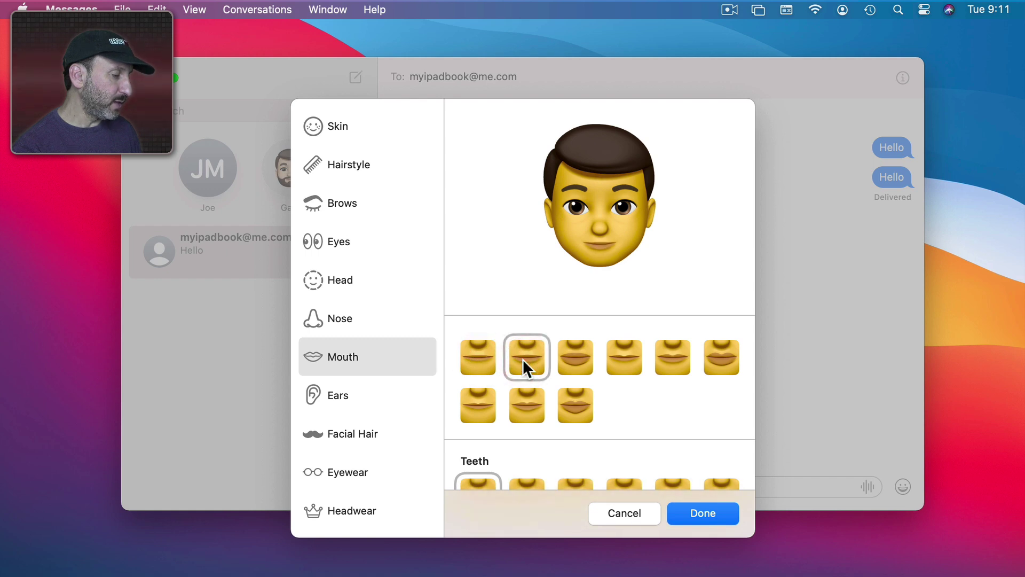
scroll(532, 397, "down", 4)
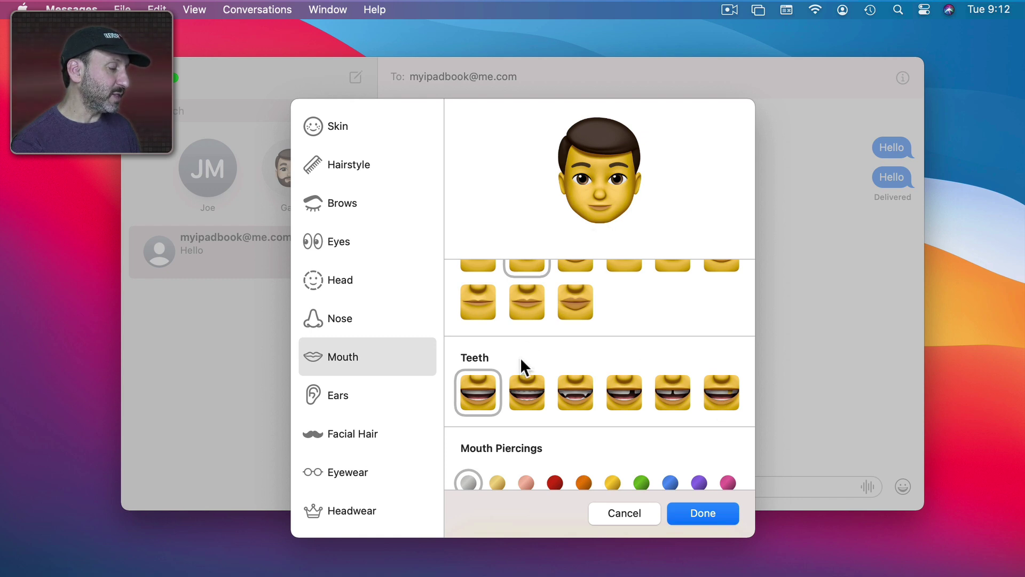
scroll(513, 399, "up", 3)
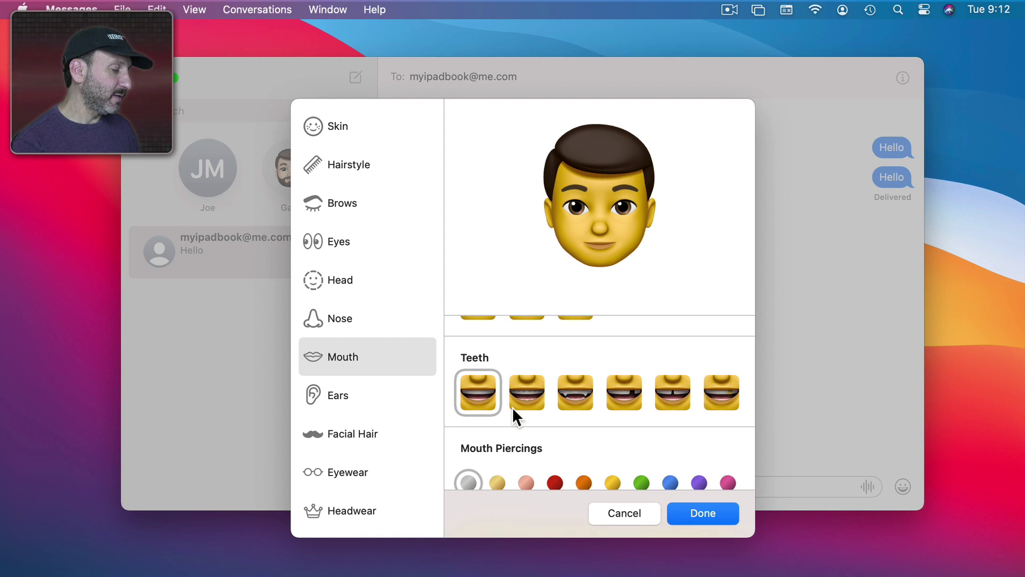
scroll(512, 407, "down", 5)
scroll(512, 407, "down", 5)
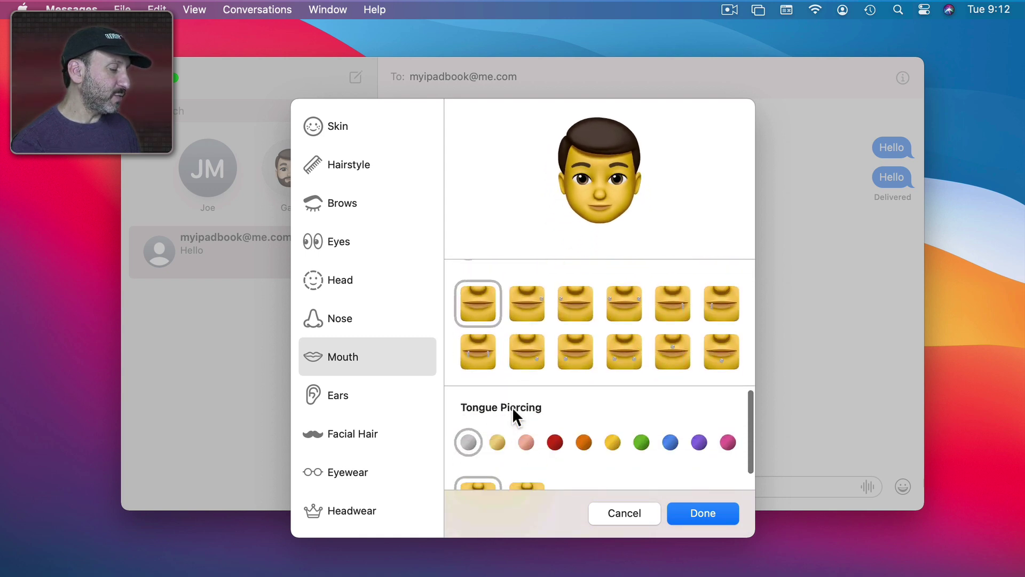
- Under Ears, put the third earbud style in the Memoji's ears
left_click(346, 393)
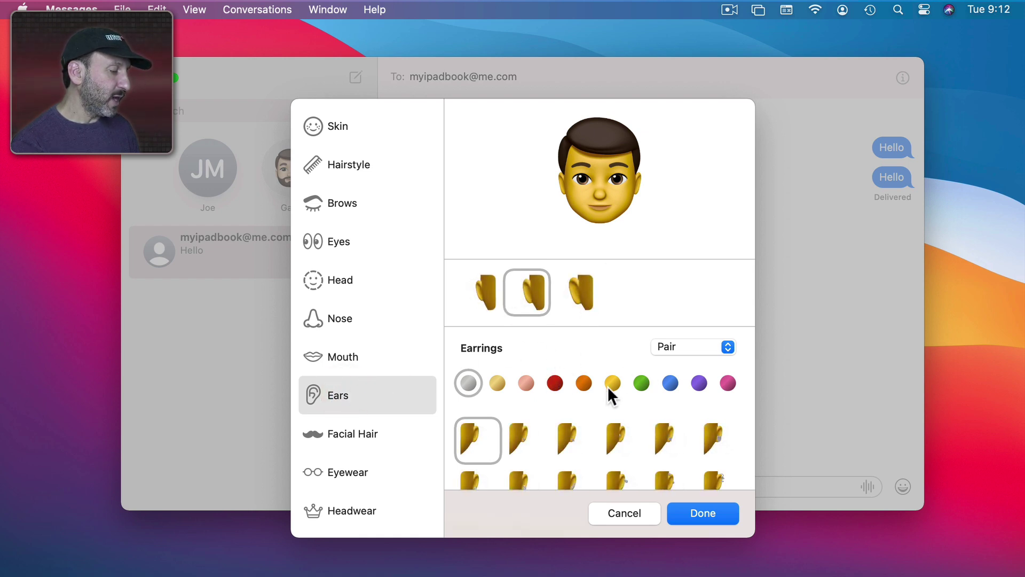
scroll(608, 386, "down", 6)
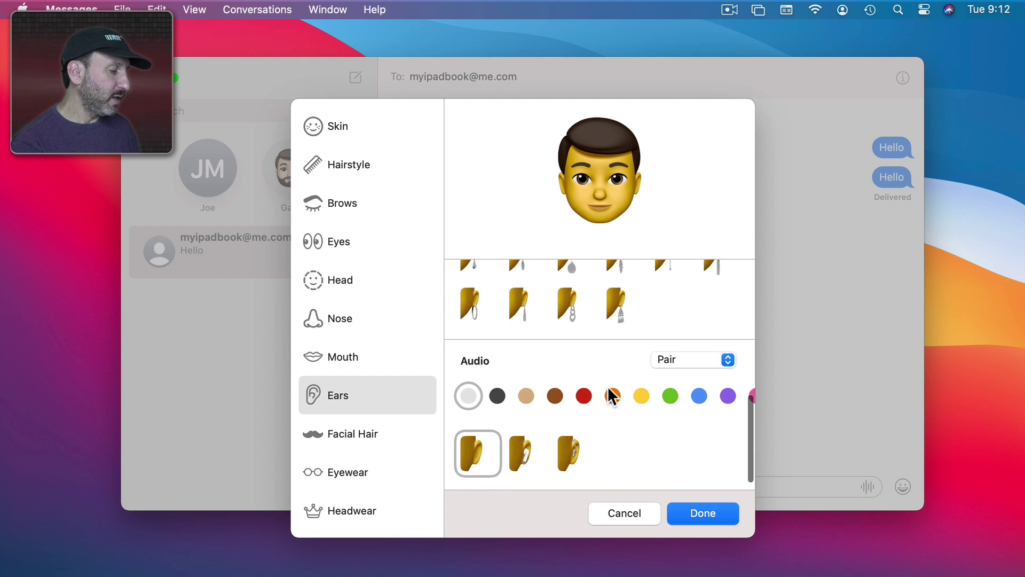
scroll(599, 393, "down", 2)
left_click(521, 419)
left_click(573, 425)
- Set the earbud Pair option to Mix & Match for separate left and right
left_click(700, 330)
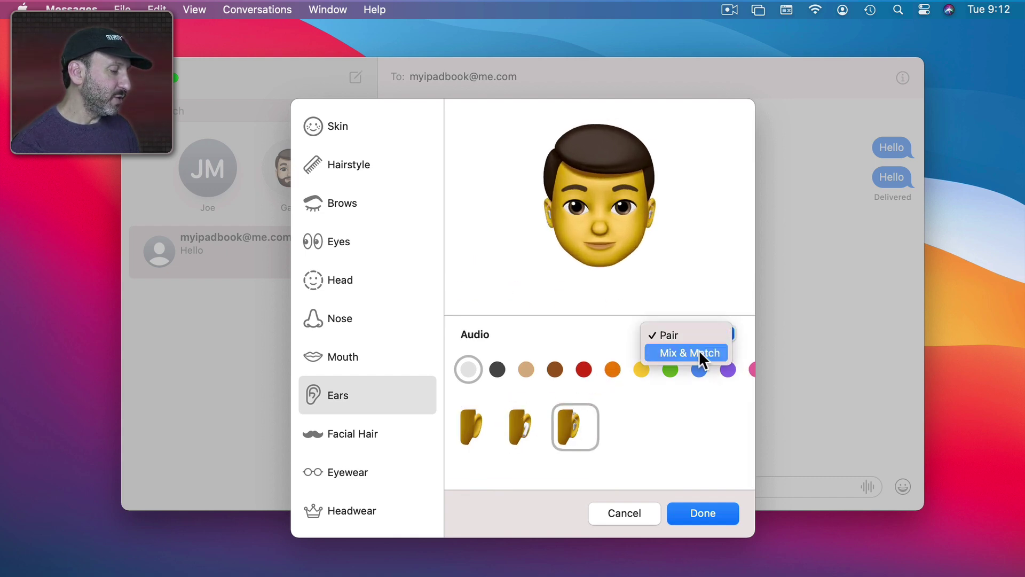
left_click(700, 352)
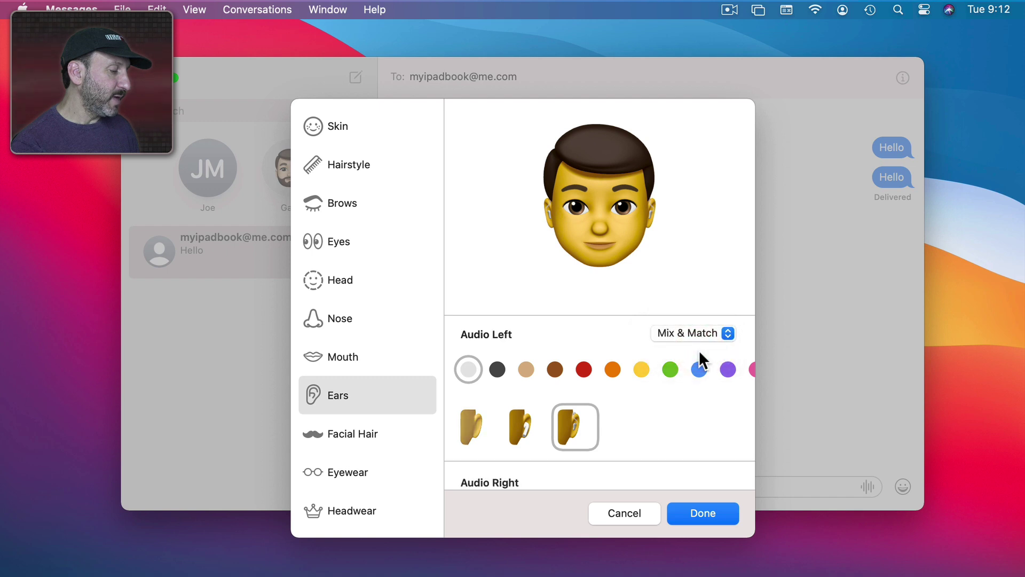
scroll(654, 402, "down", 5)
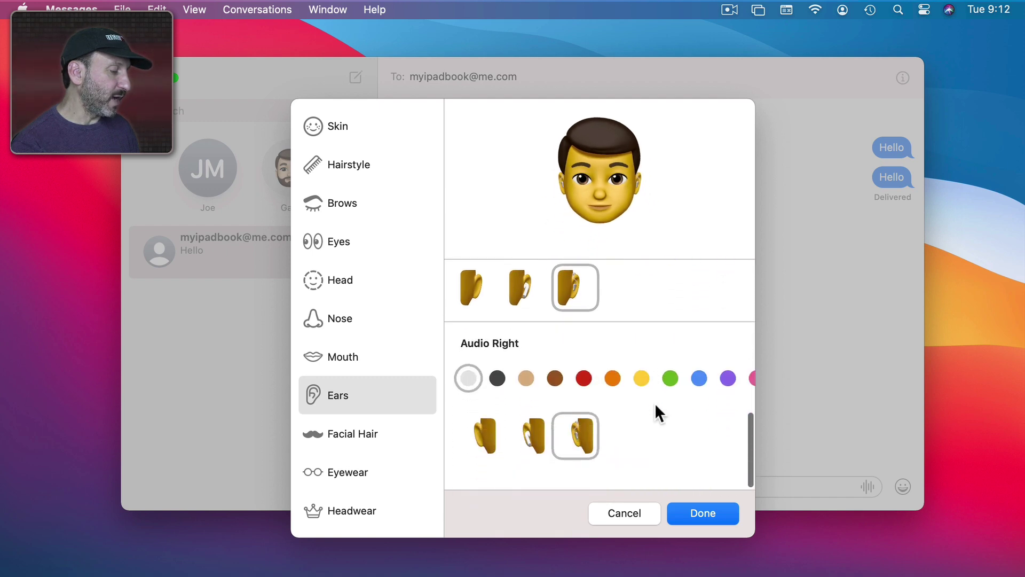
scroll(655, 402, "up", 2)
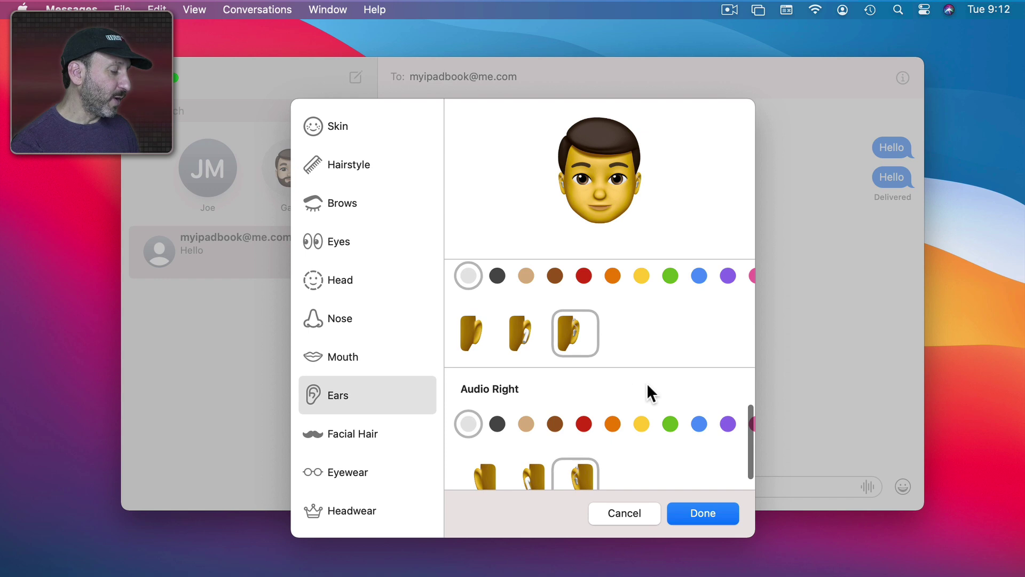
- Pick the full beard with mustache from the Facial Hair Mustache & Beard grid
left_click(359, 439)
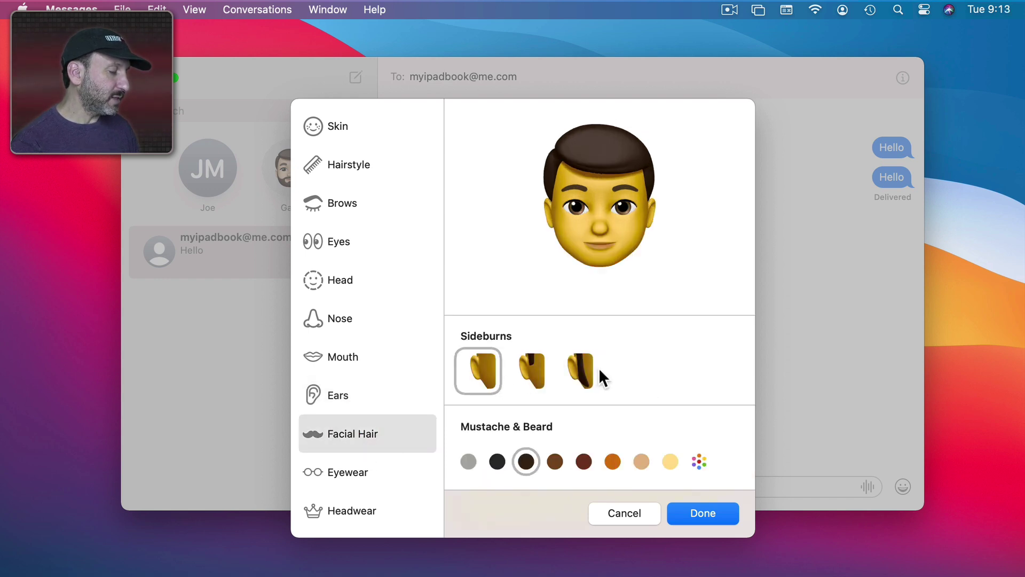
scroll(600, 369, "down", 5)
scroll(600, 374, "down", 3)
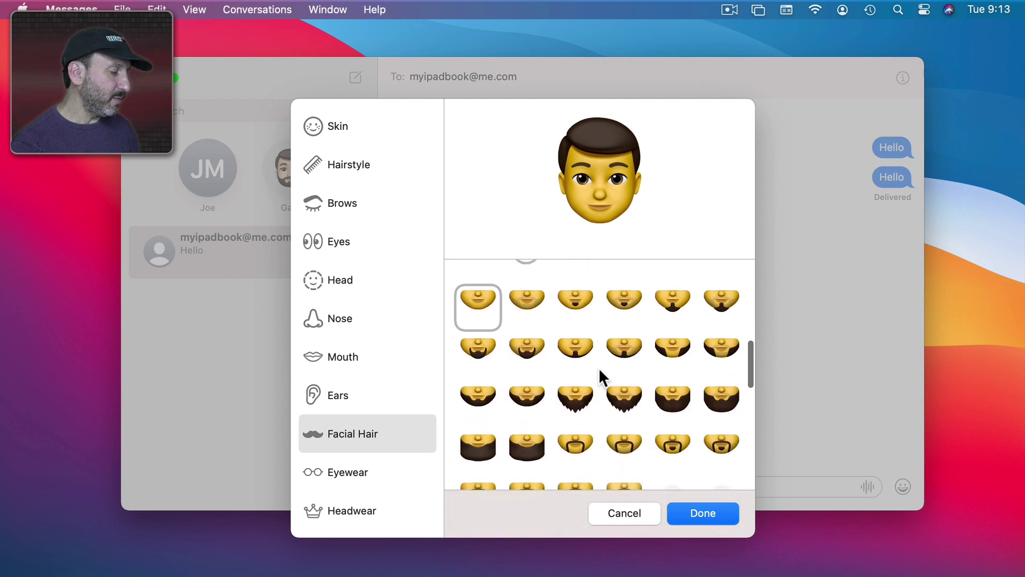
scroll(561, 388, "down", 1)
scroll(560, 396, "down", 3)
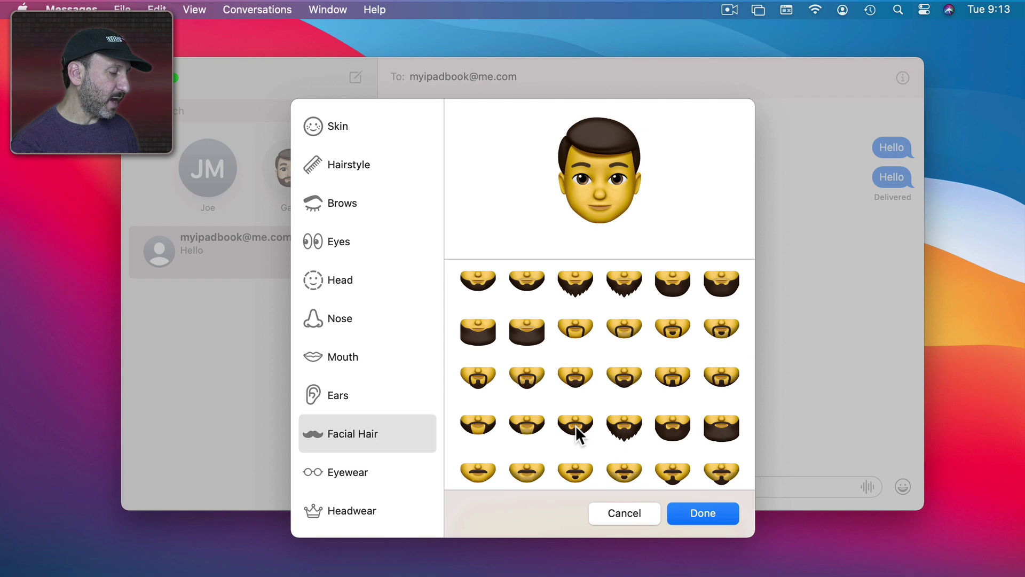
left_click(576, 425)
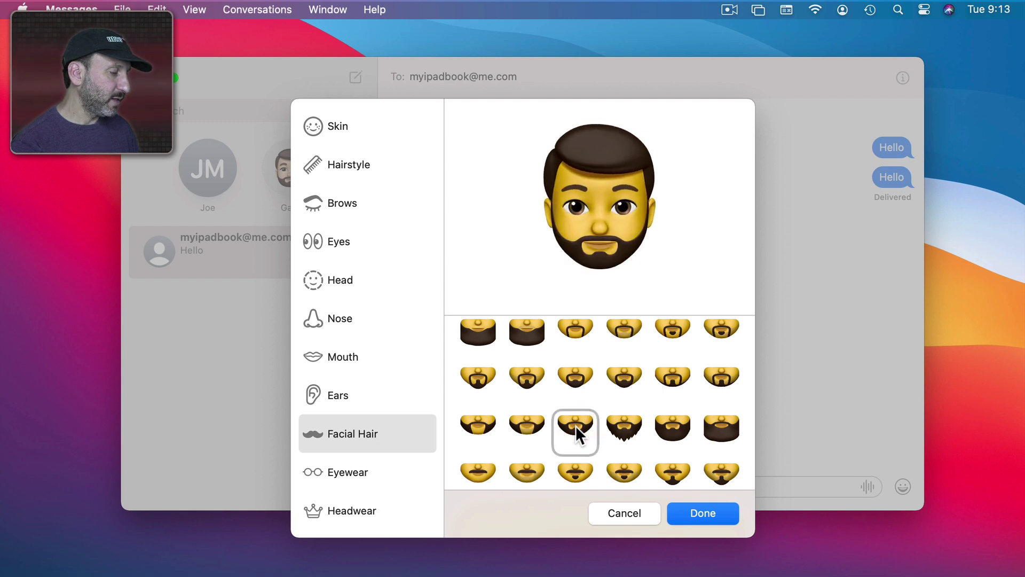
scroll(576, 426, "down", 5)
scroll(576, 425, "down", 5)
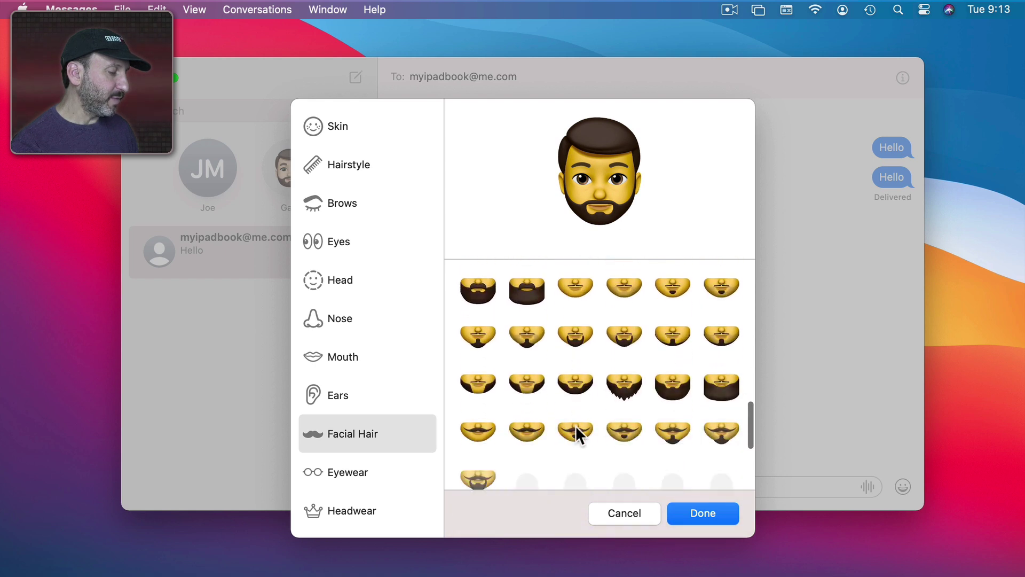
scroll(576, 425, "down", 2)
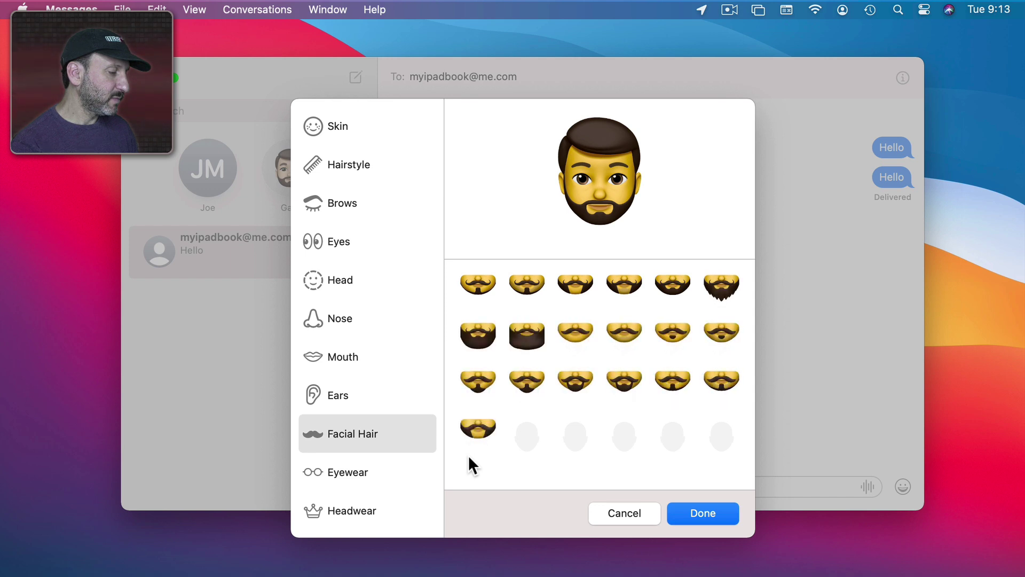
- Under Headwear, preview a grey beanie, a backwards cap and a kippah
left_click(373, 470)
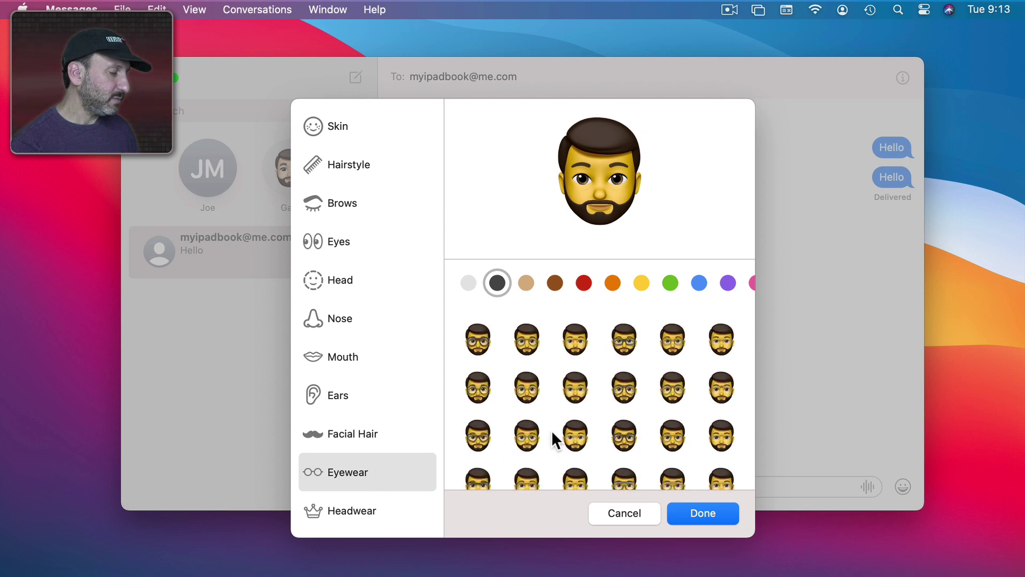
scroll(552, 429, "down", 15)
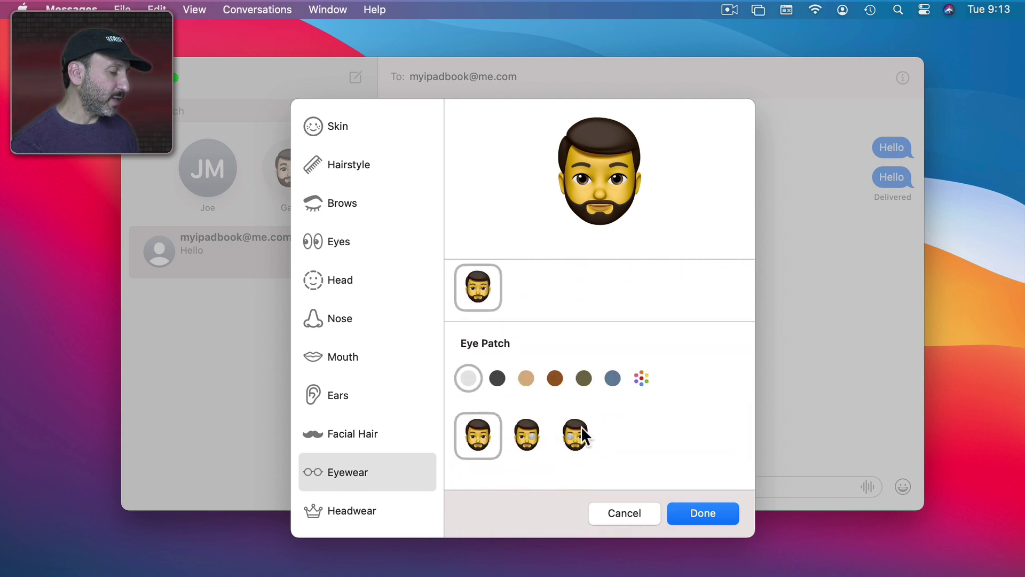
left_click(364, 513)
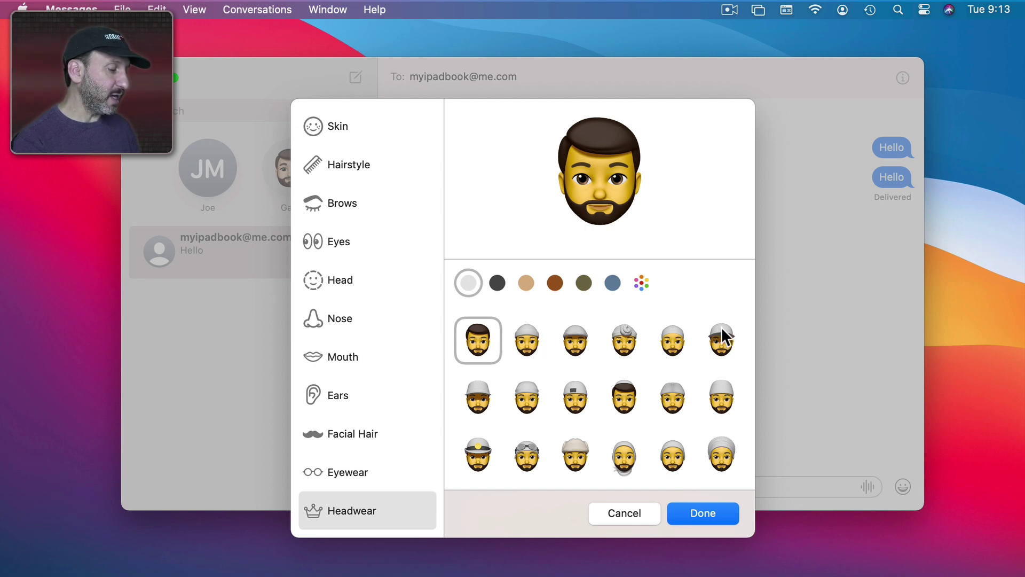
left_click(533, 395)
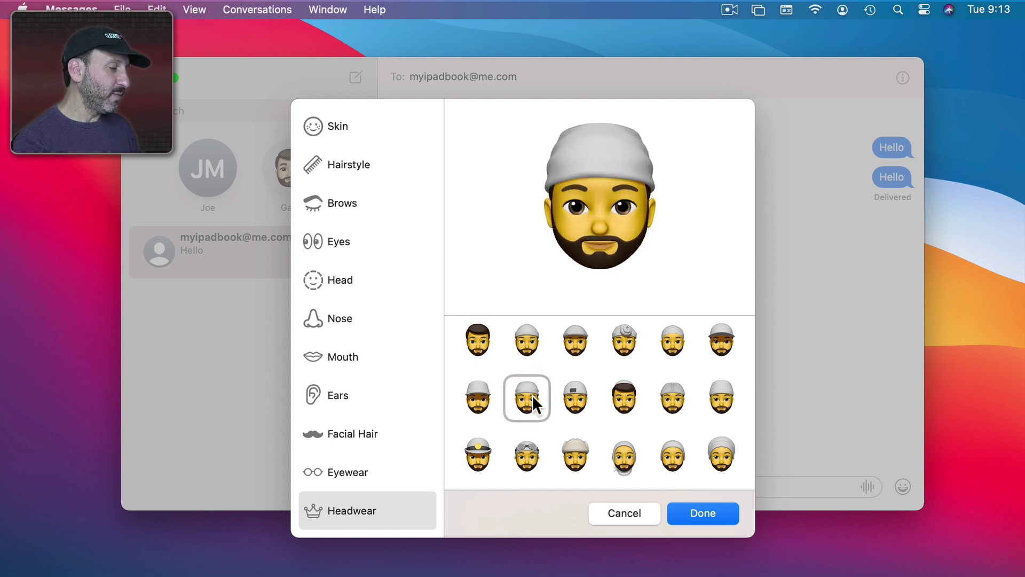
left_click(579, 396)
left_click(623, 395)
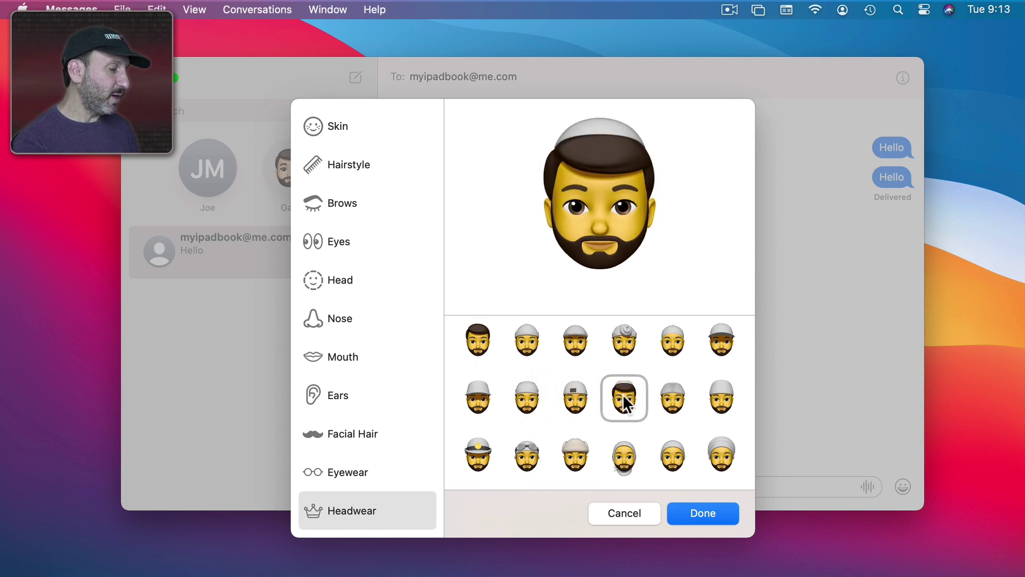
- Try a taller white cap and other caps, then leave the Memoji with no headwear
left_click(671, 393)
left_click(730, 397)
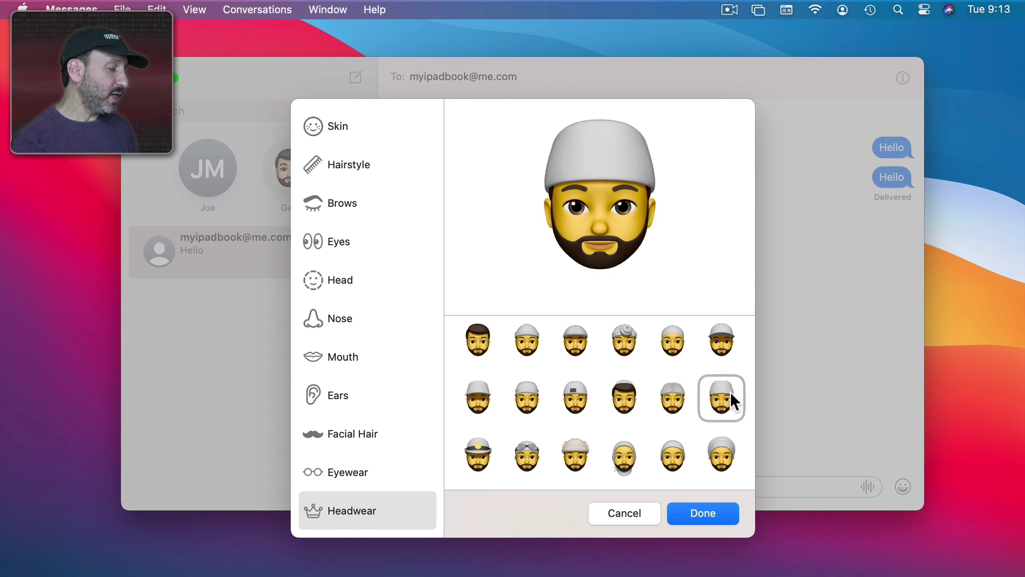
left_click(717, 339)
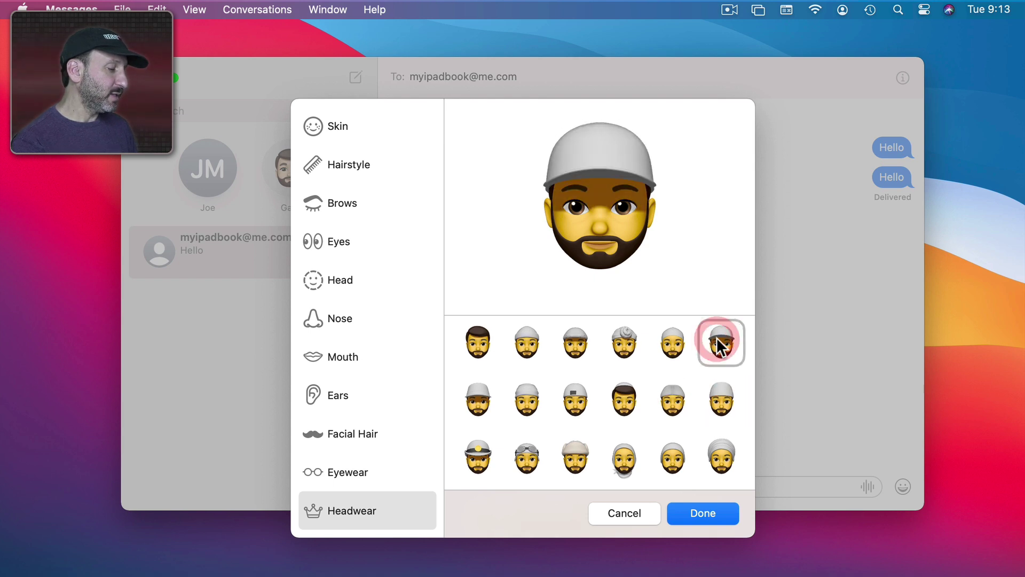
left_click(524, 349)
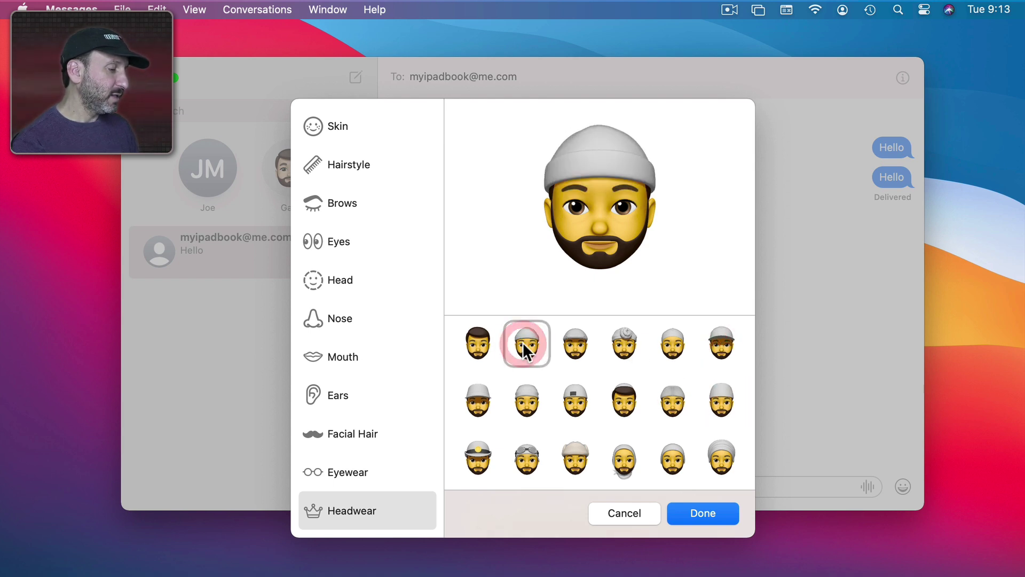
left_click(487, 345)
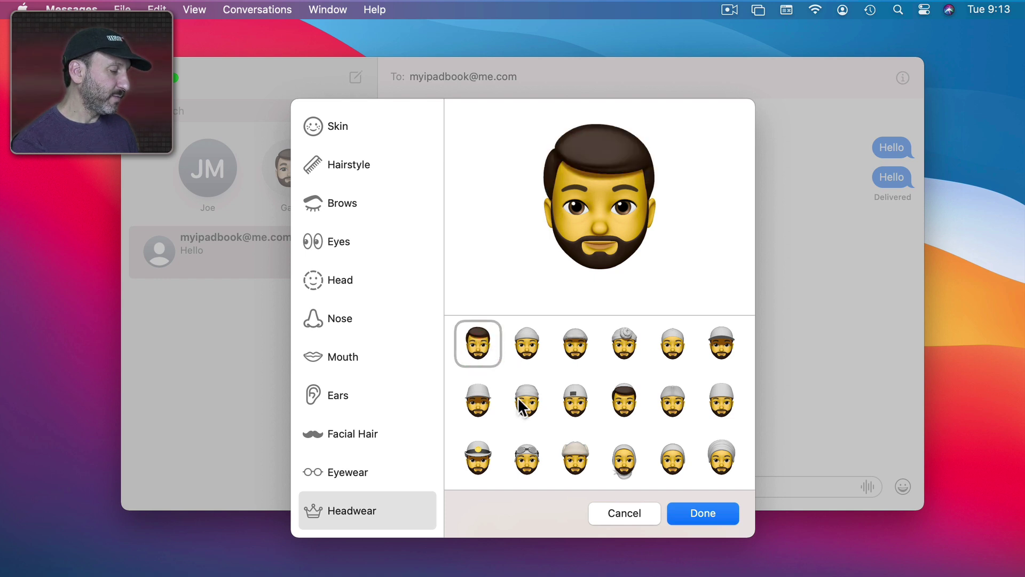
scroll(518, 396, "down", 3)
scroll(517, 396, "down", 10)
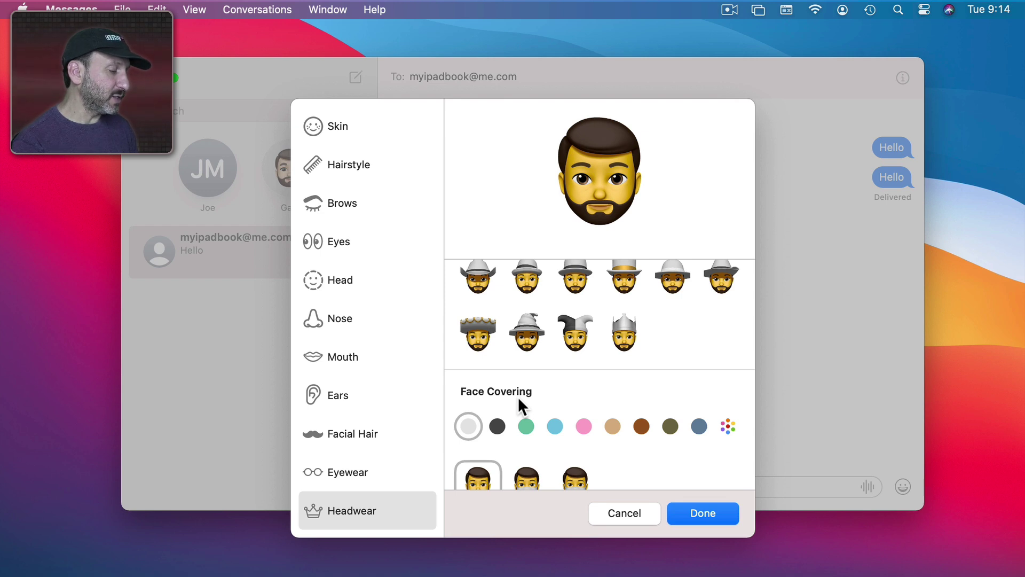
- Add a face mask in the other style and make it purple
scroll(518, 406, "down", 3)
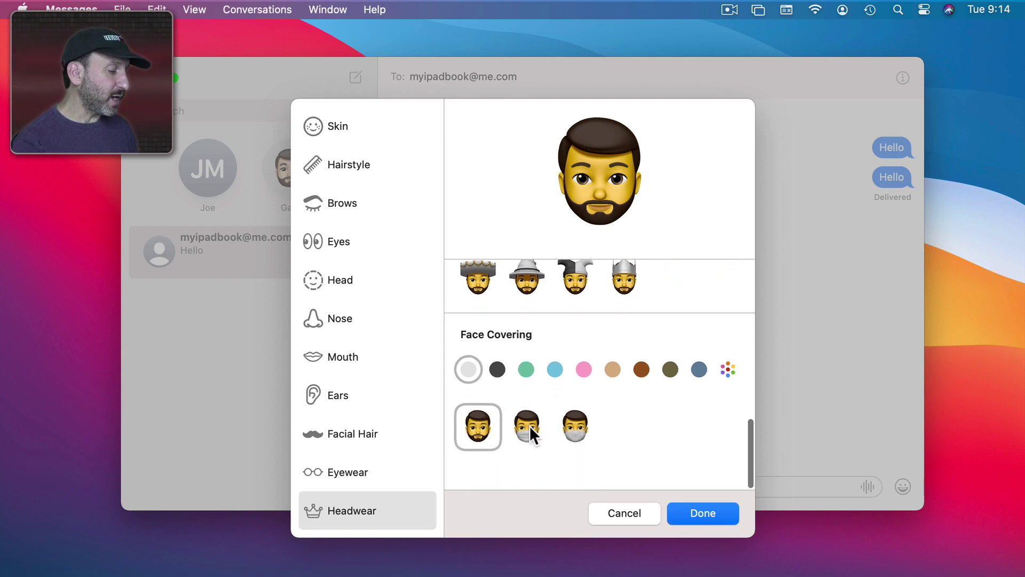
left_click(528, 425)
left_click(563, 430)
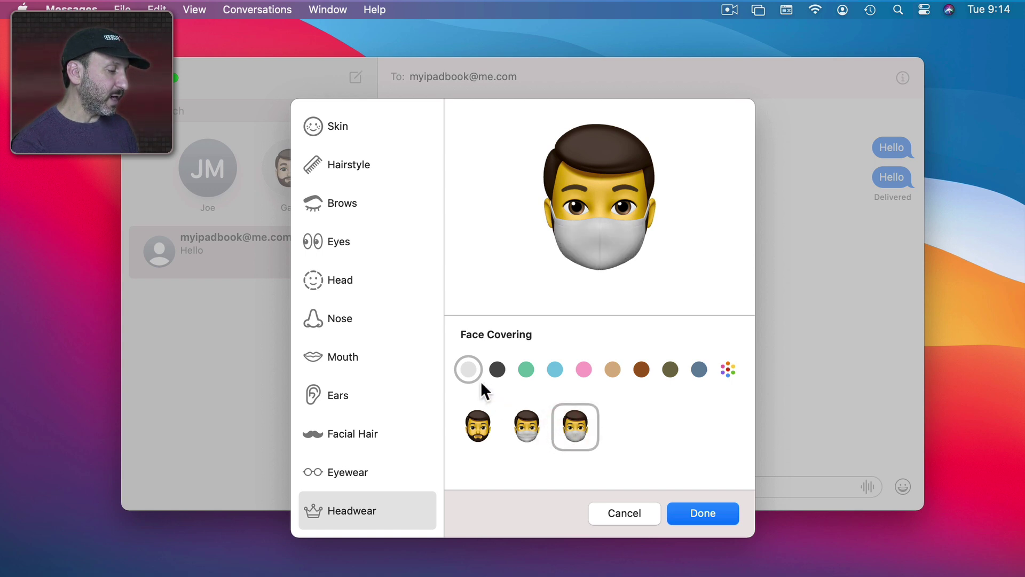
left_click(721, 368)
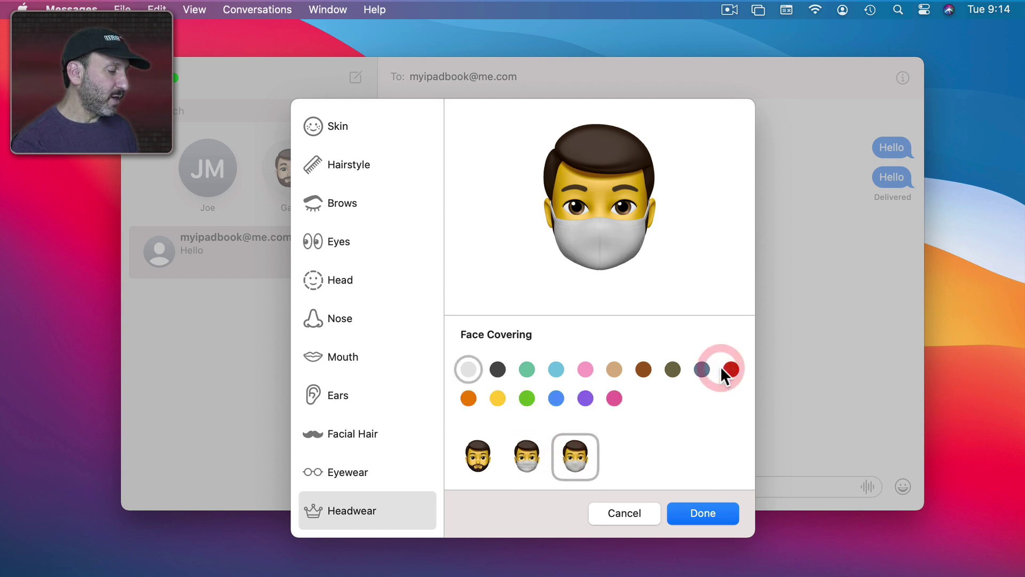
left_click(583, 394)
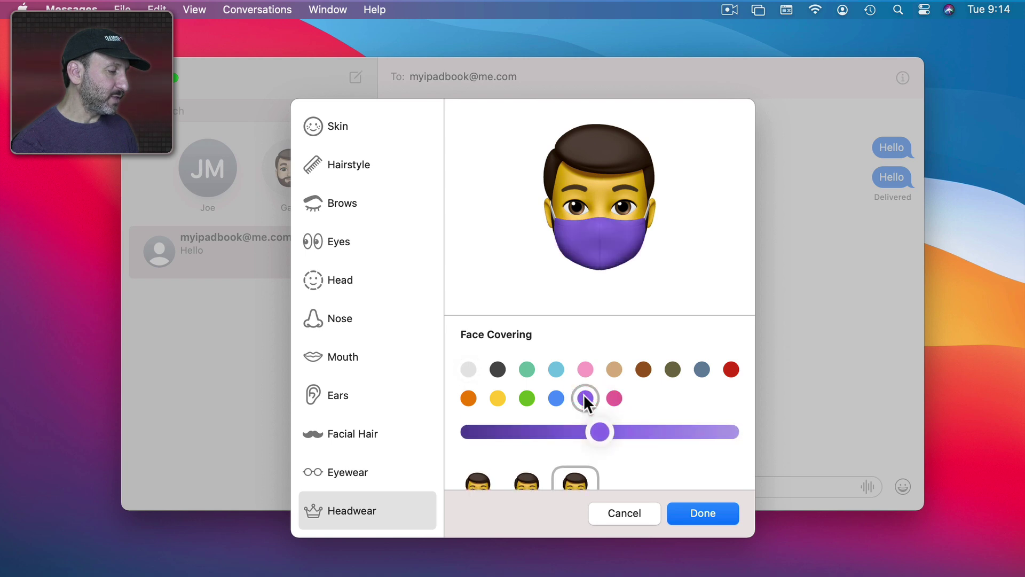
- Take the face mask off and save the finished Memoji with Done
scroll(635, 436, "down", 1)
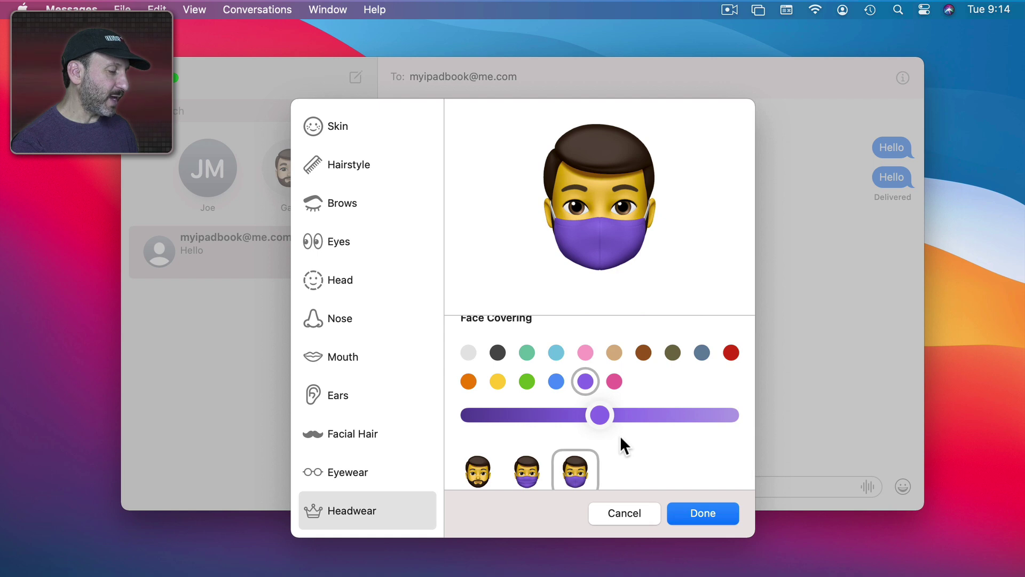
scroll(601, 436, "up", 3)
scroll(539, 414, "down", 4)
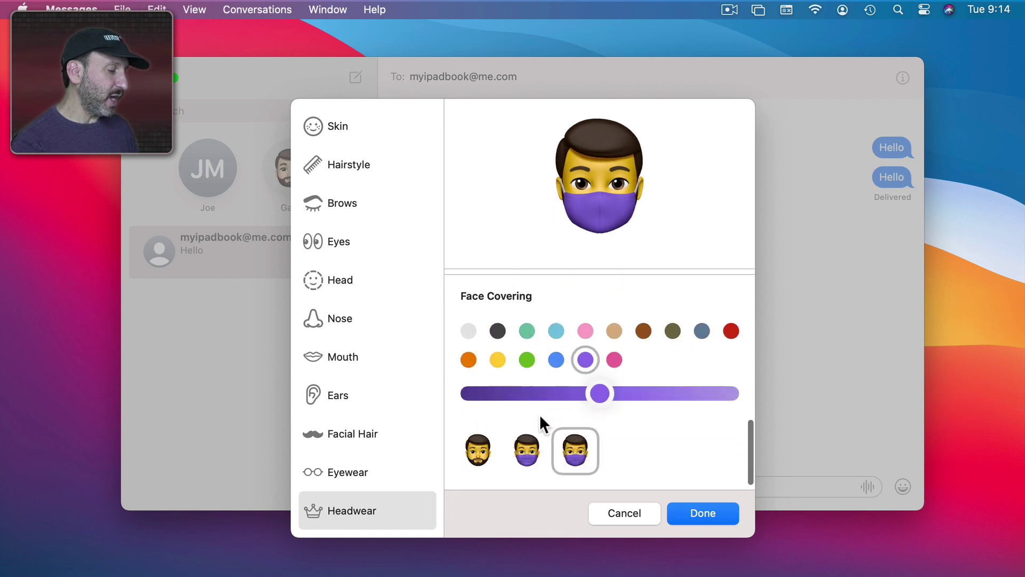
left_click(477, 445)
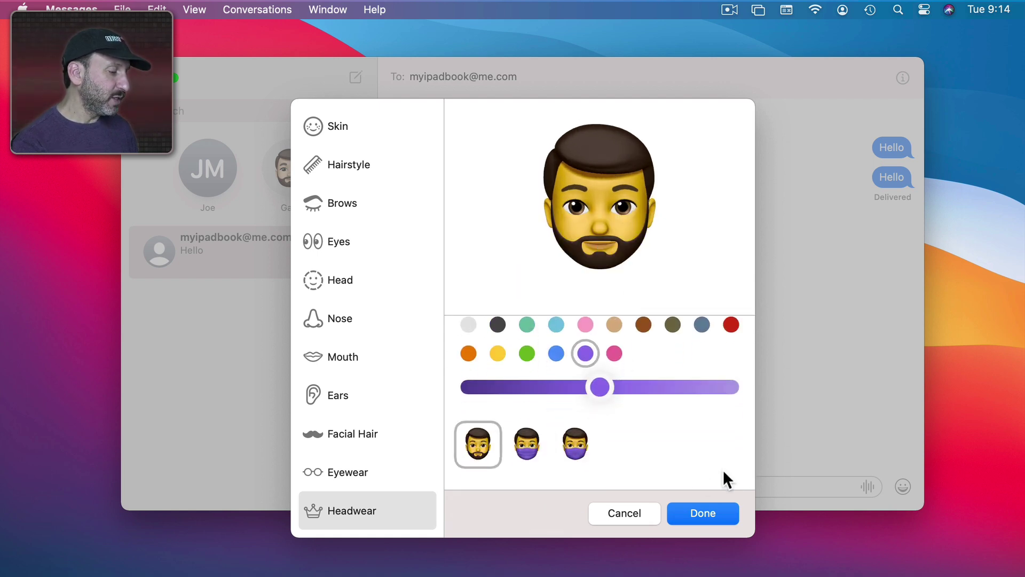
left_click(696, 510)
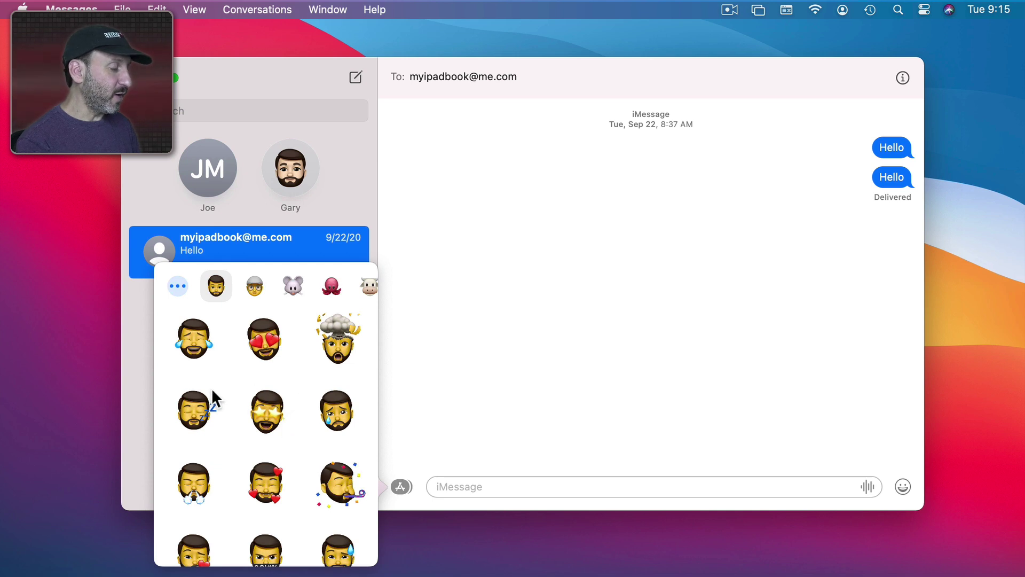
scroll(256, 484, "down", 3)
scroll(225, 461, "down", 3)
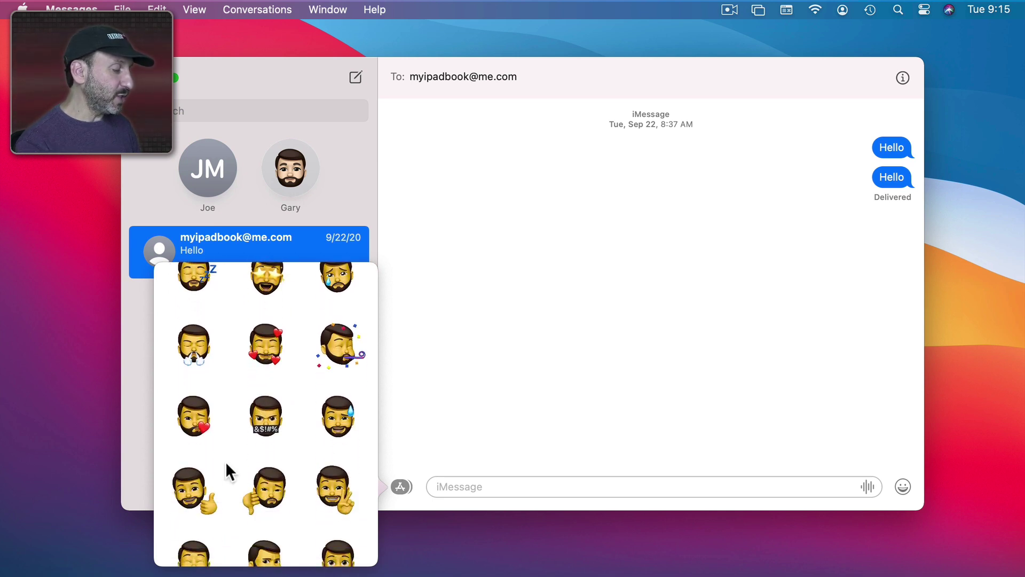
scroll(242, 482, "down", 5)
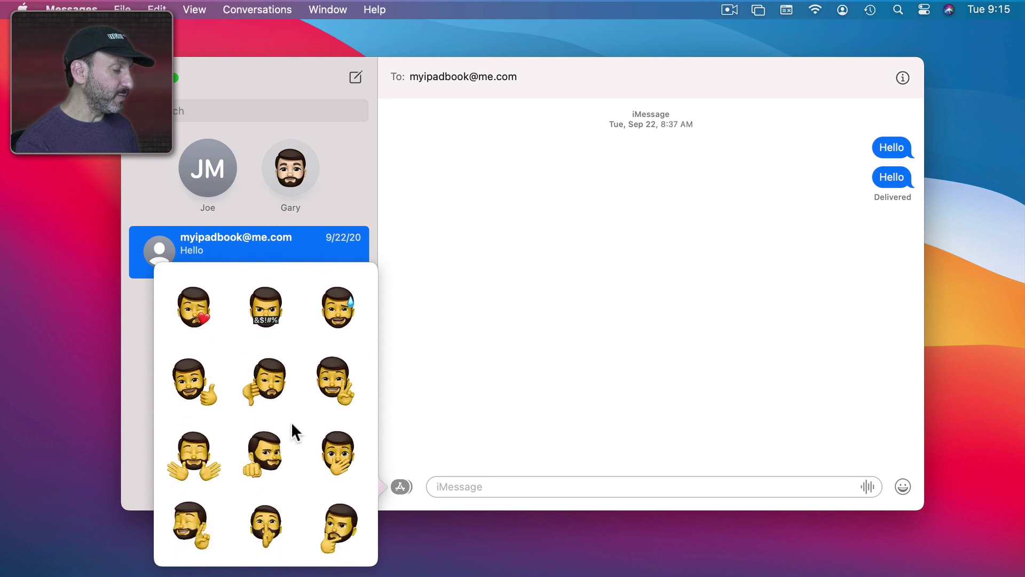
scroll(328, 485, "down", 5)
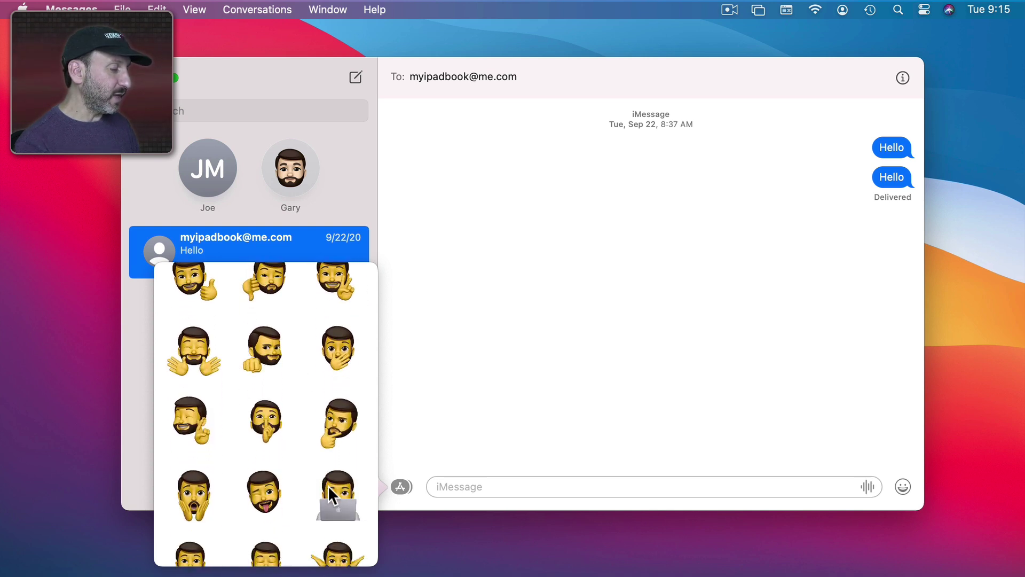
scroll(292, 465, "down", 2)
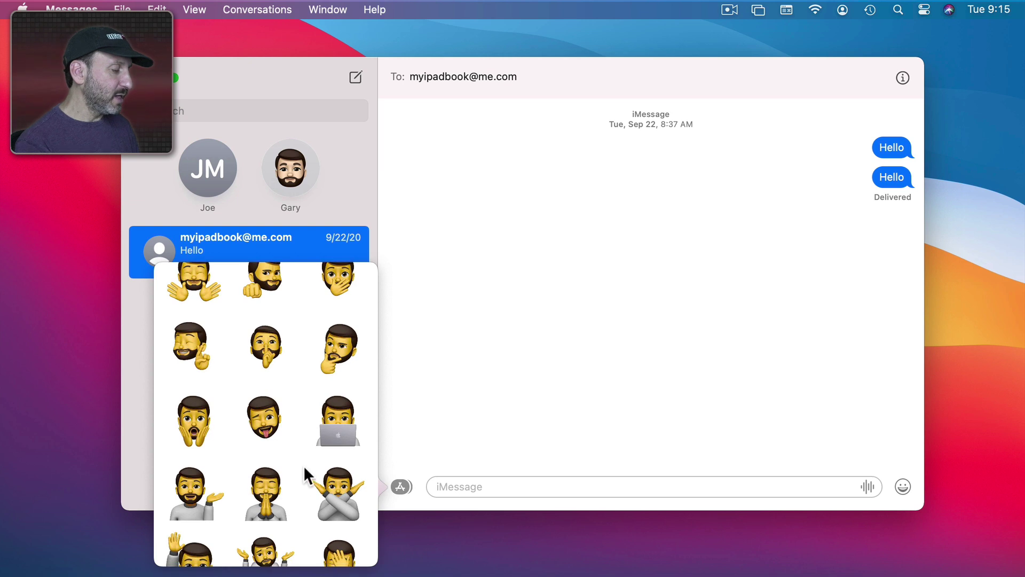
scroll(304, 472, "down", 5)
scroll(305, 477, "down", 2)
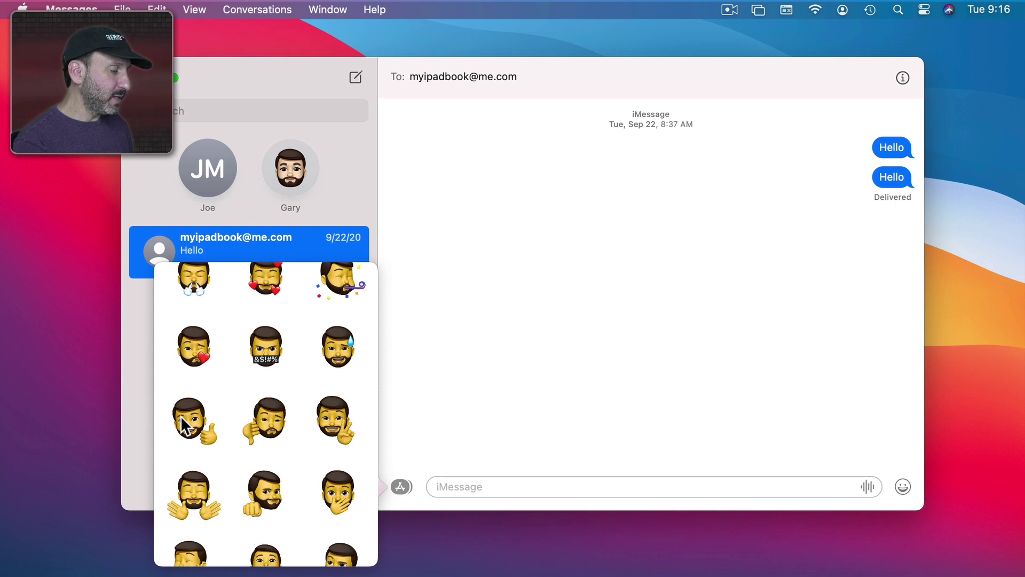
- Swap the thumbs-up Memoji sticker in the draft for the winking monkey sticker from the monkey set
left_click(190, 419)
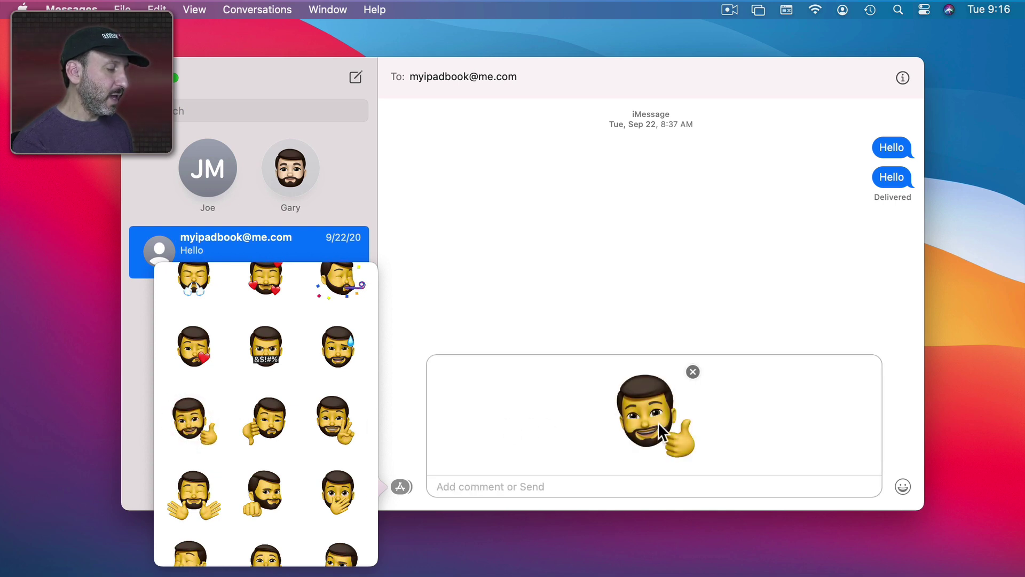
left_click(644, 409)
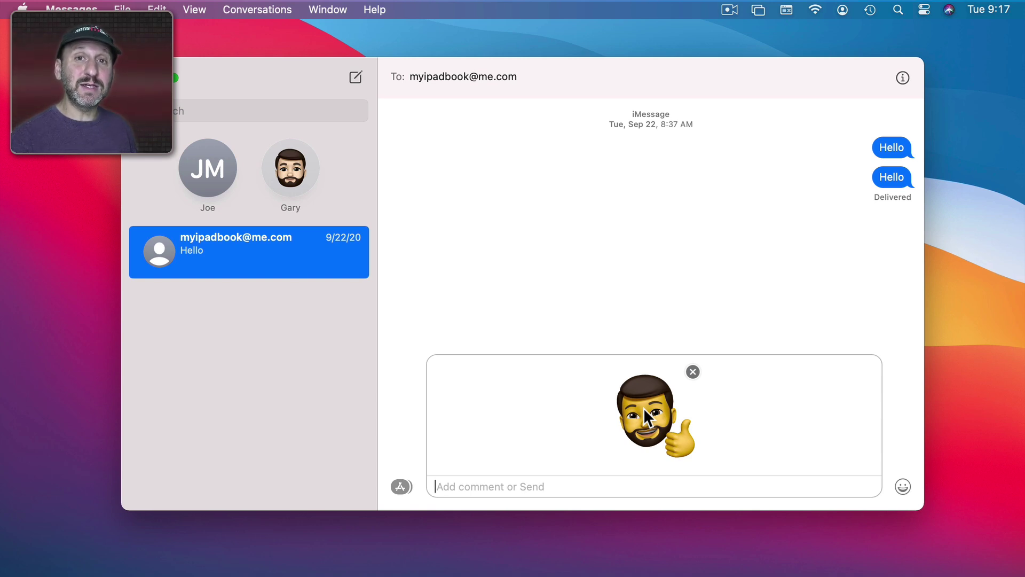
left_click(643, 408)
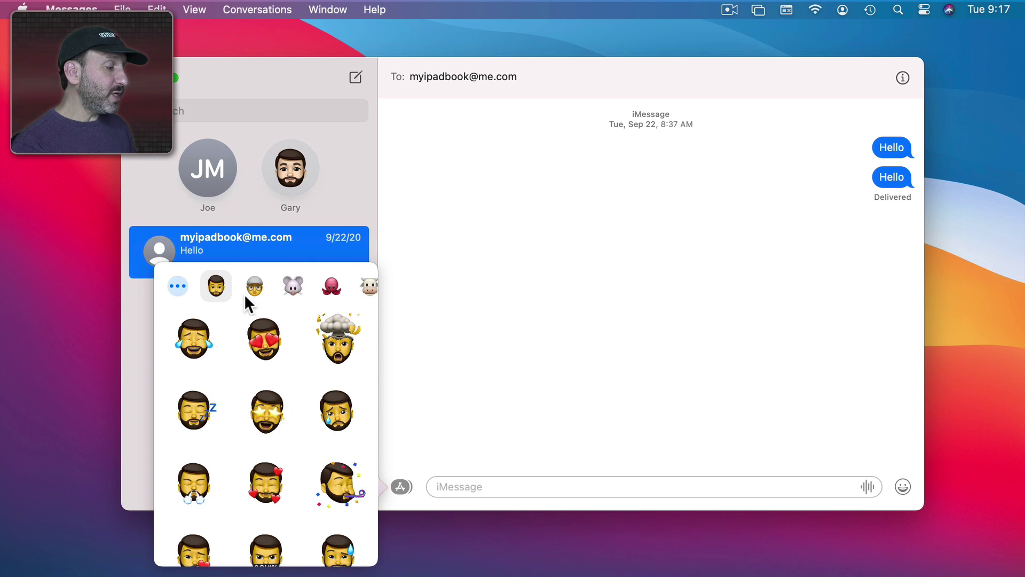
scroll(305, 288, "right", 10)
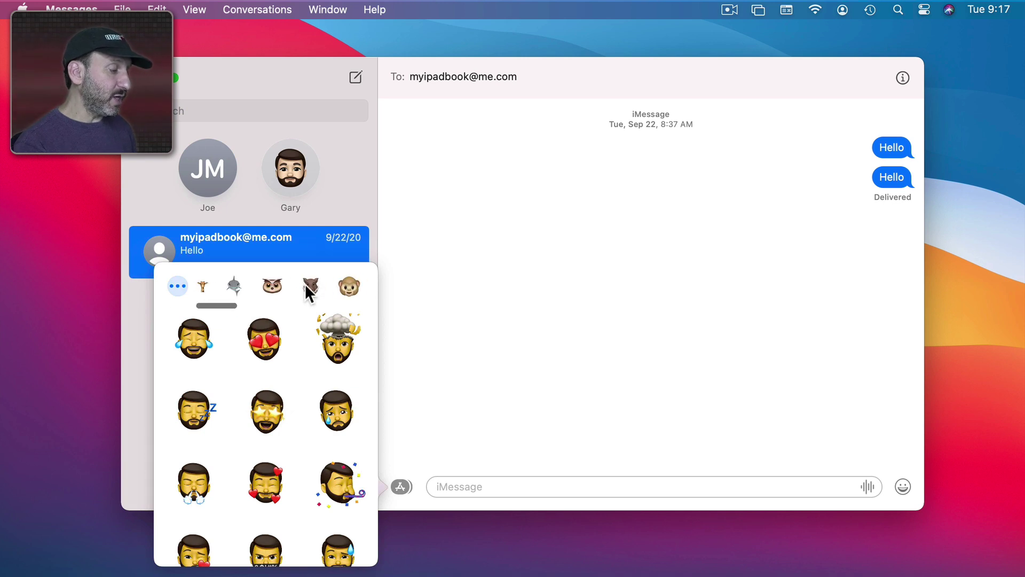
scroll(305, 289, "right", 5)
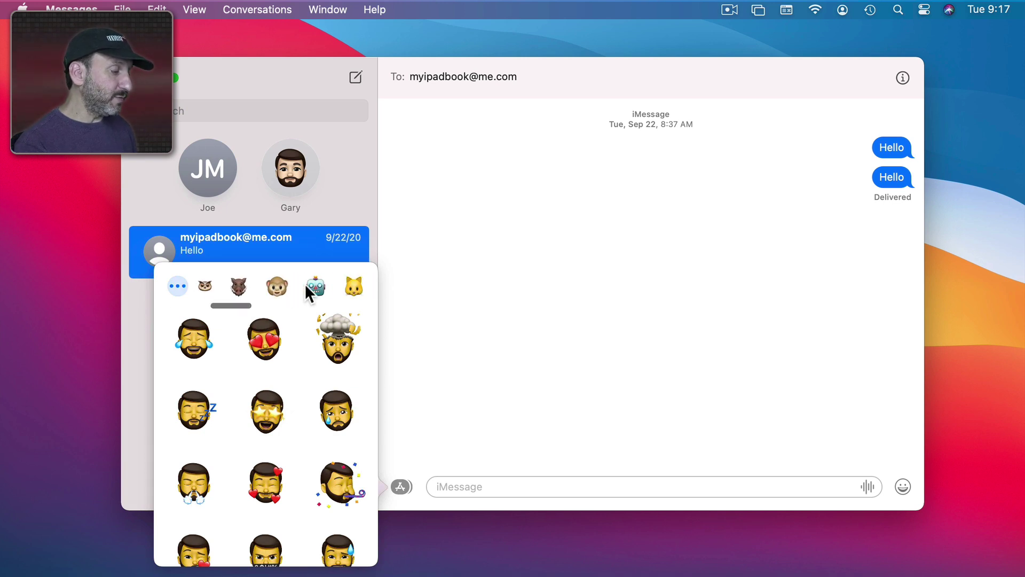
left_click(271, 286)
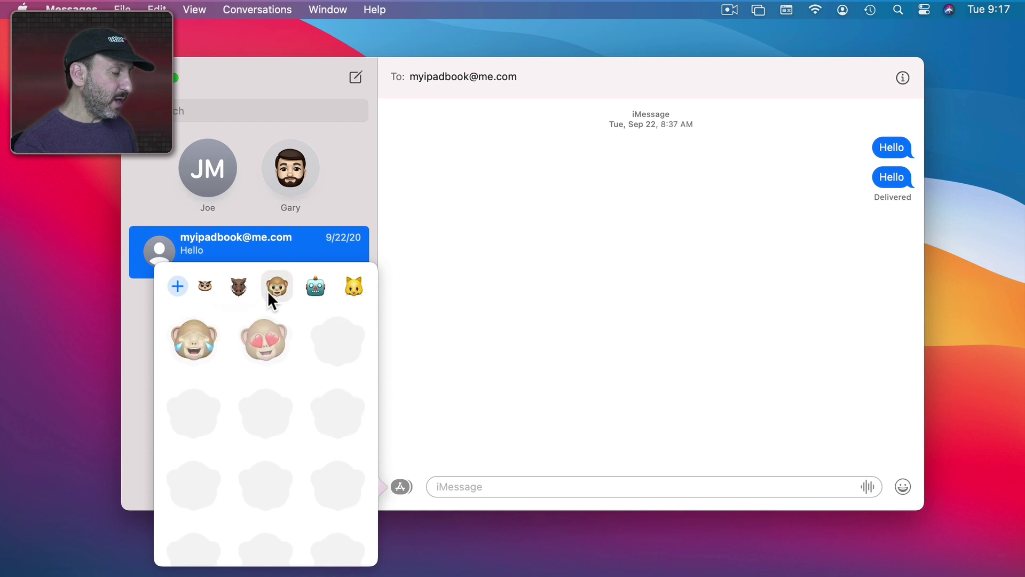
scroll(271, 469, "down", 3)
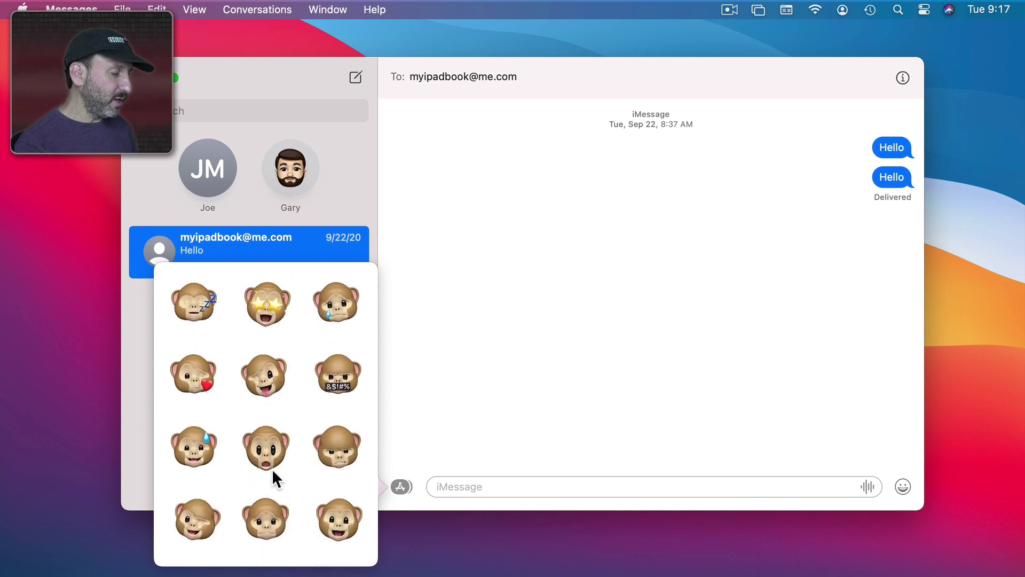
left_click(192, 519)
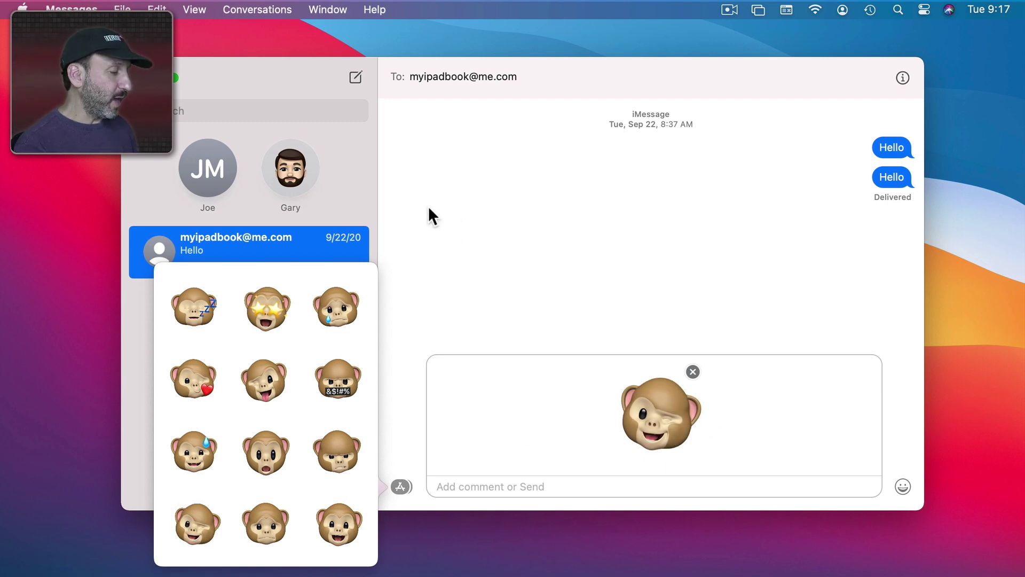
left_click(694, 369)
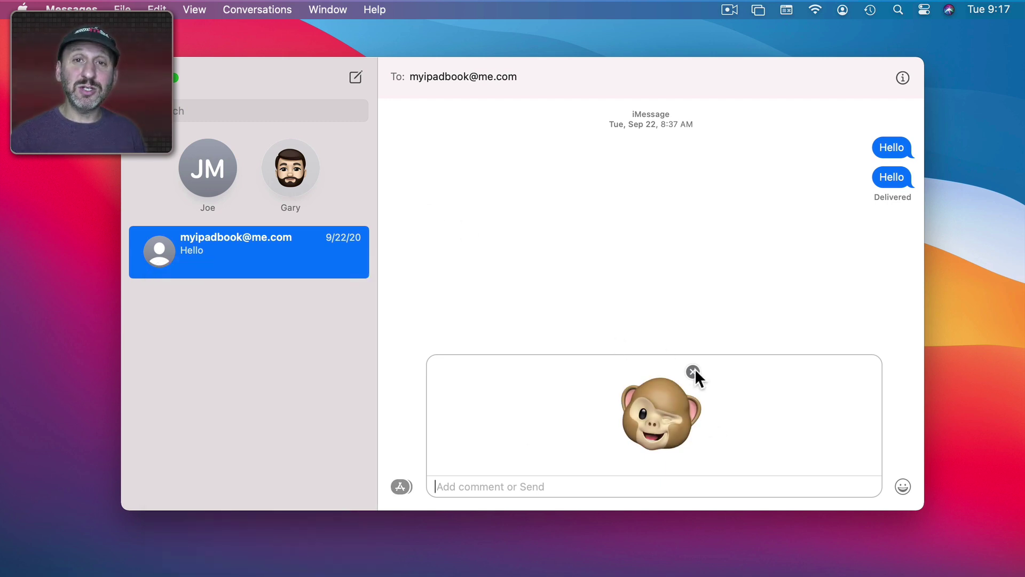